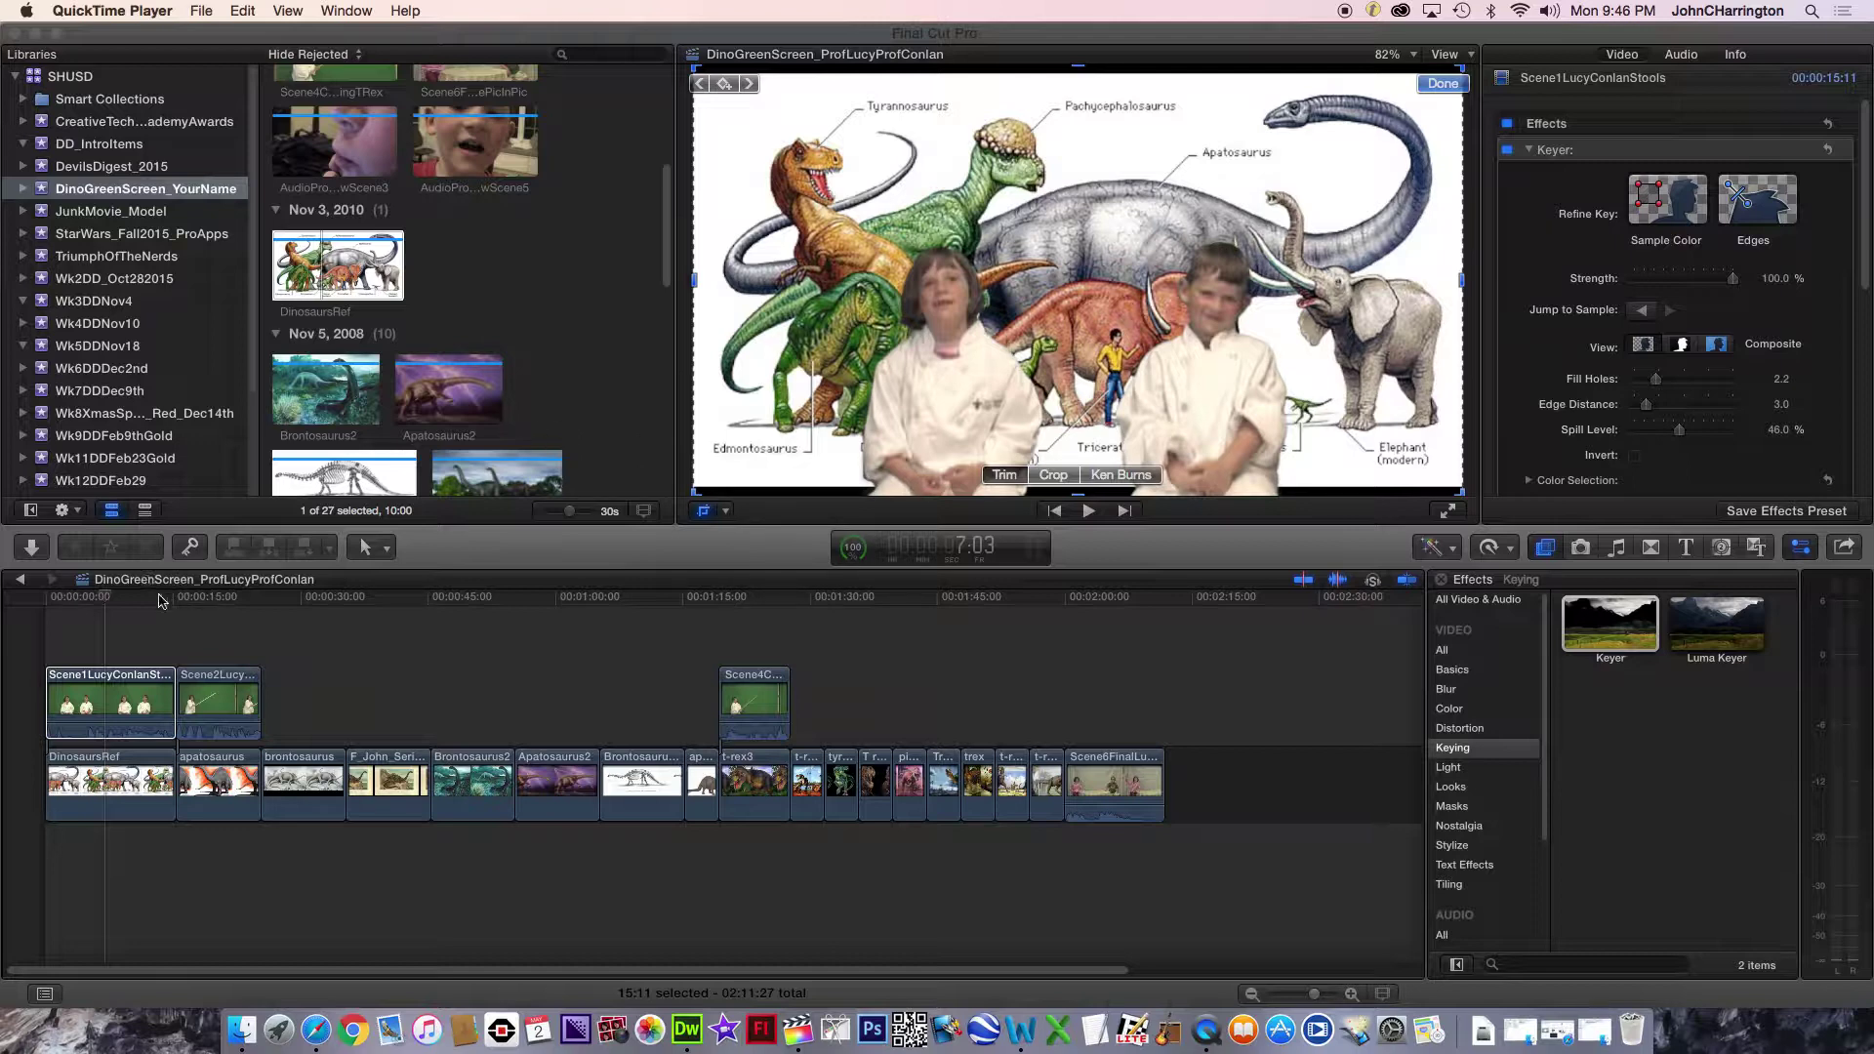
Preview the brontosaurus and t-rex composites, then return to the two-children scene
click(221, 607)
click(216, 605)
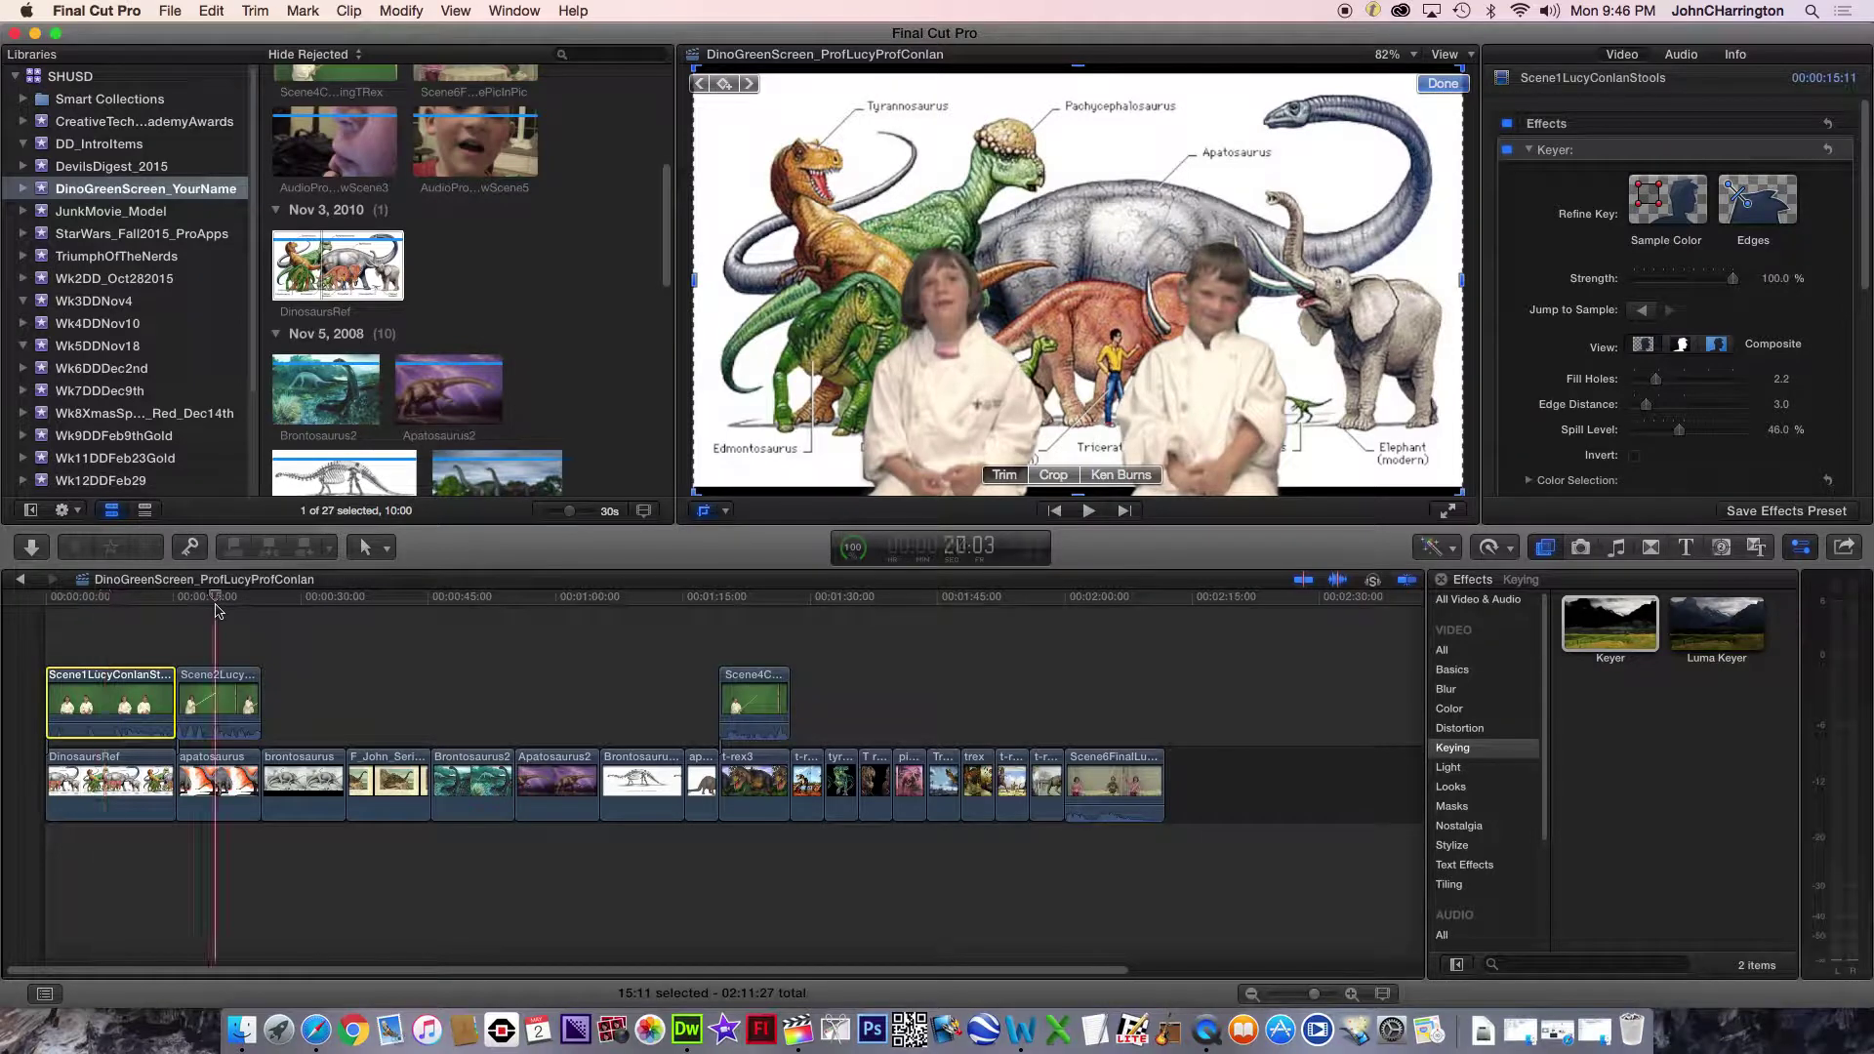
click(752, 602)
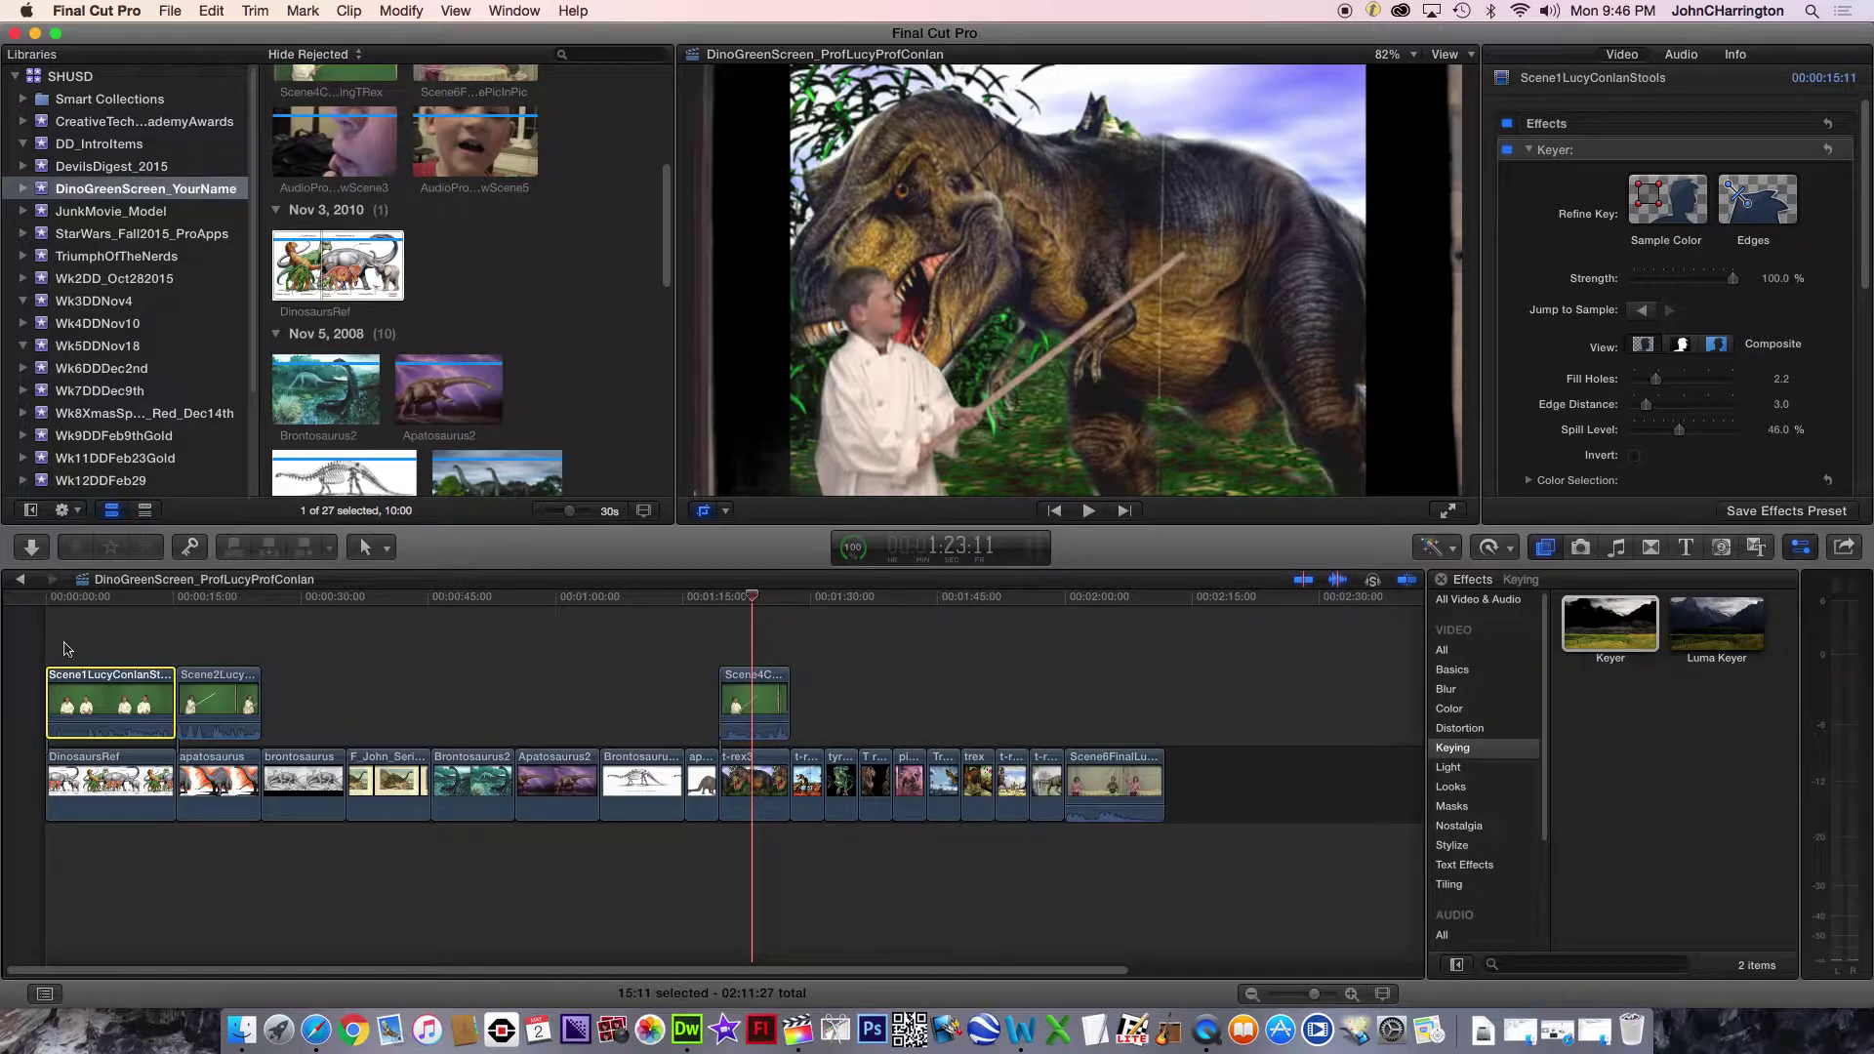
click(103, 599)
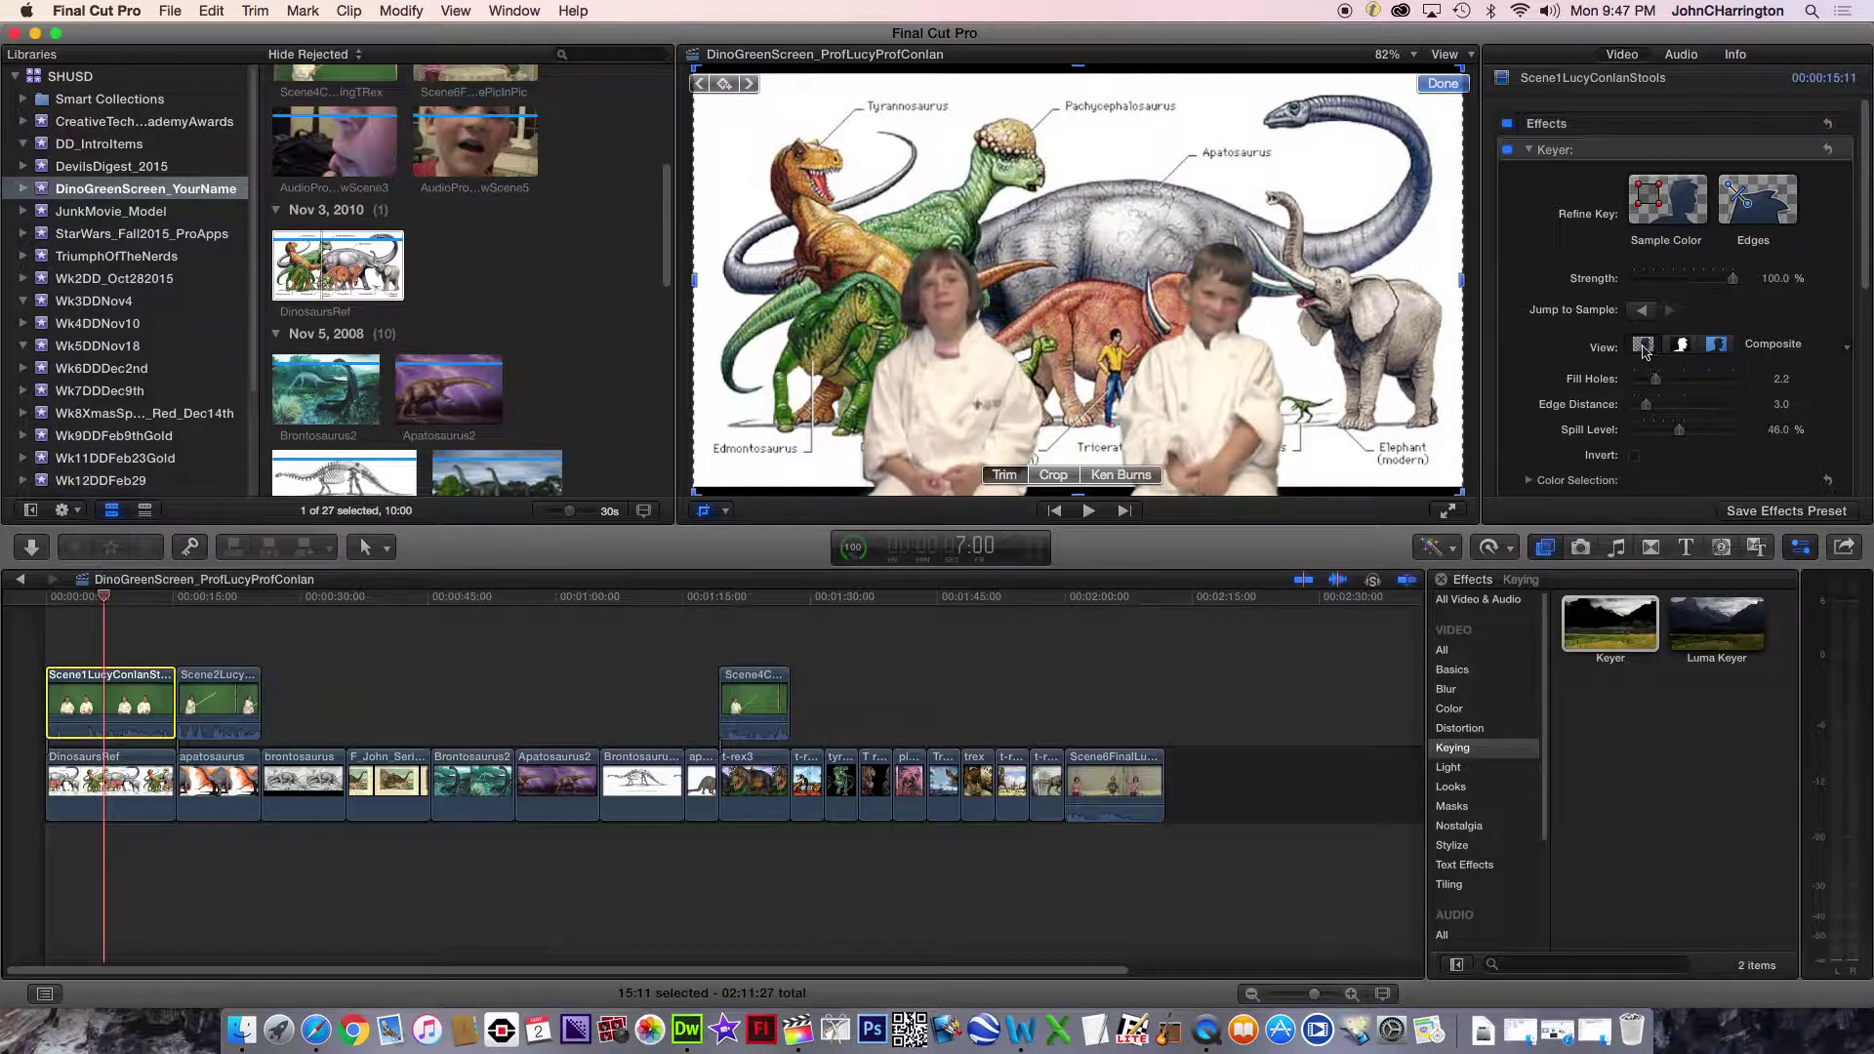
Set the stools clip's Keyer Fill Holes to 2.11, checking the Original and Matte views
click(1718, 345)
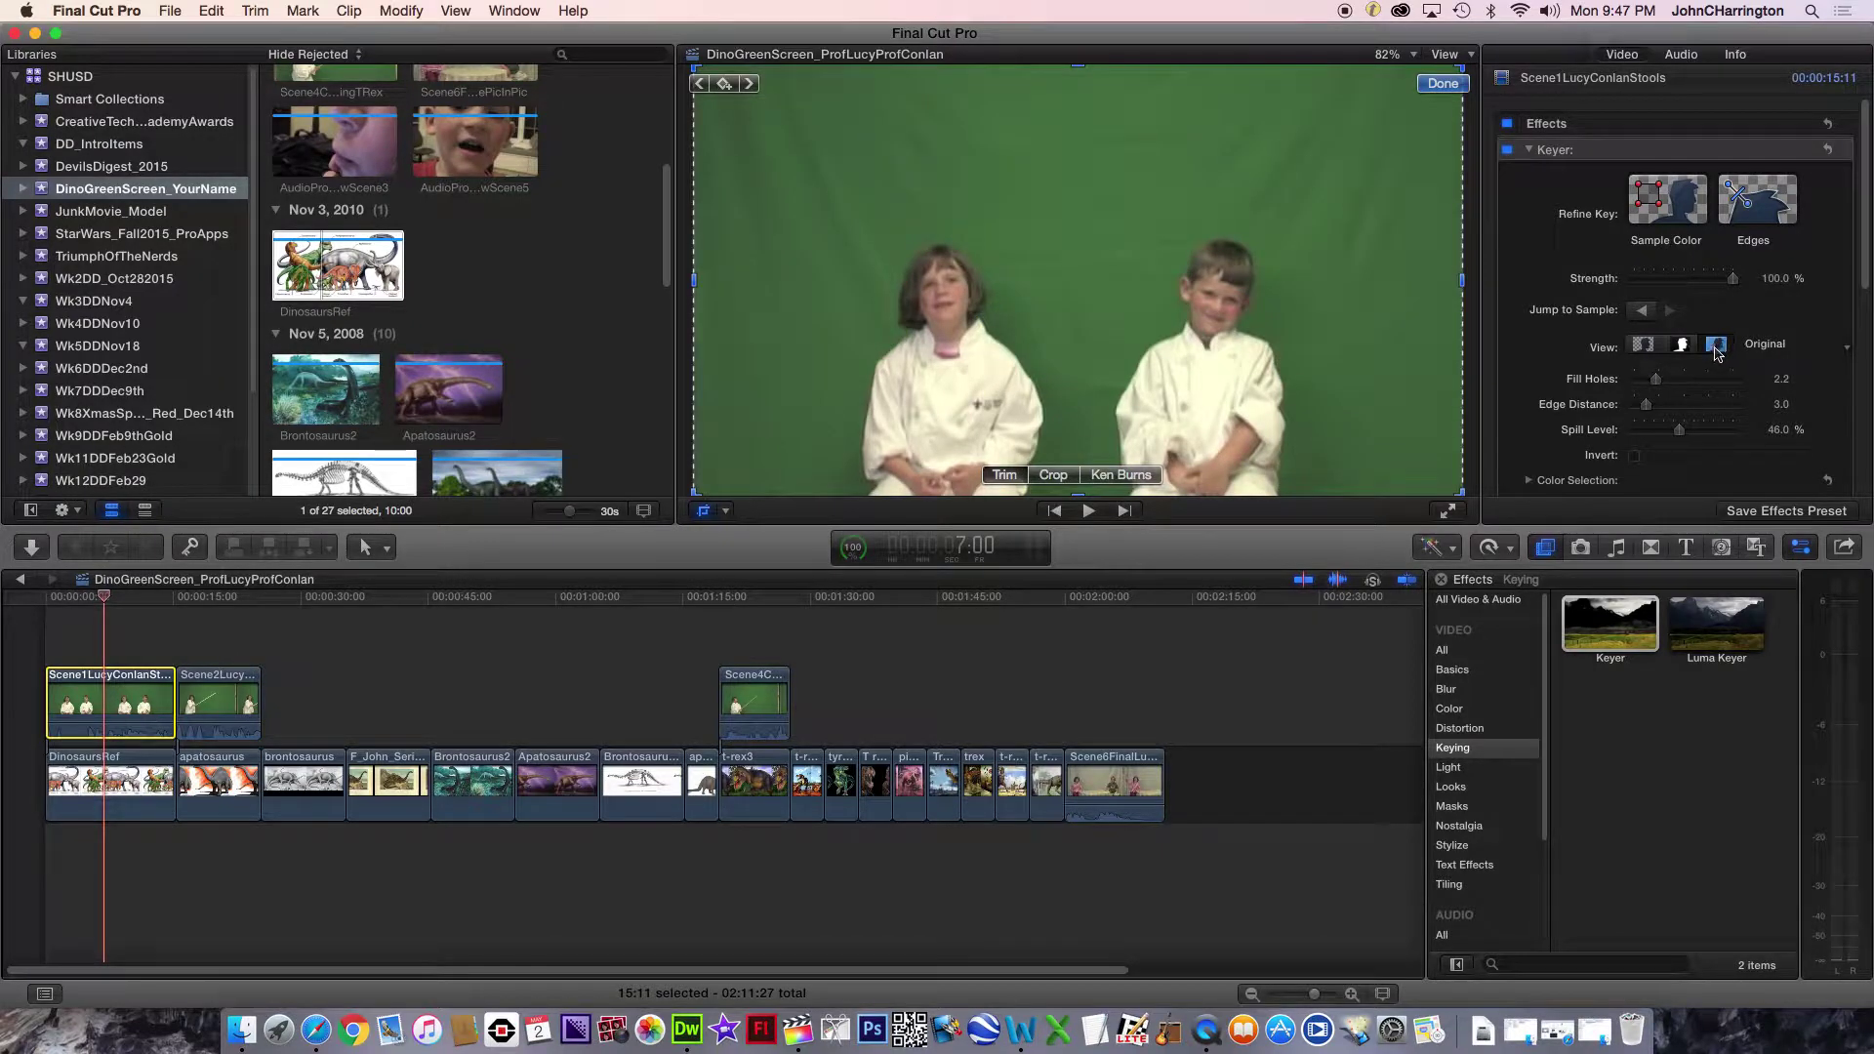
click(1682, 345)
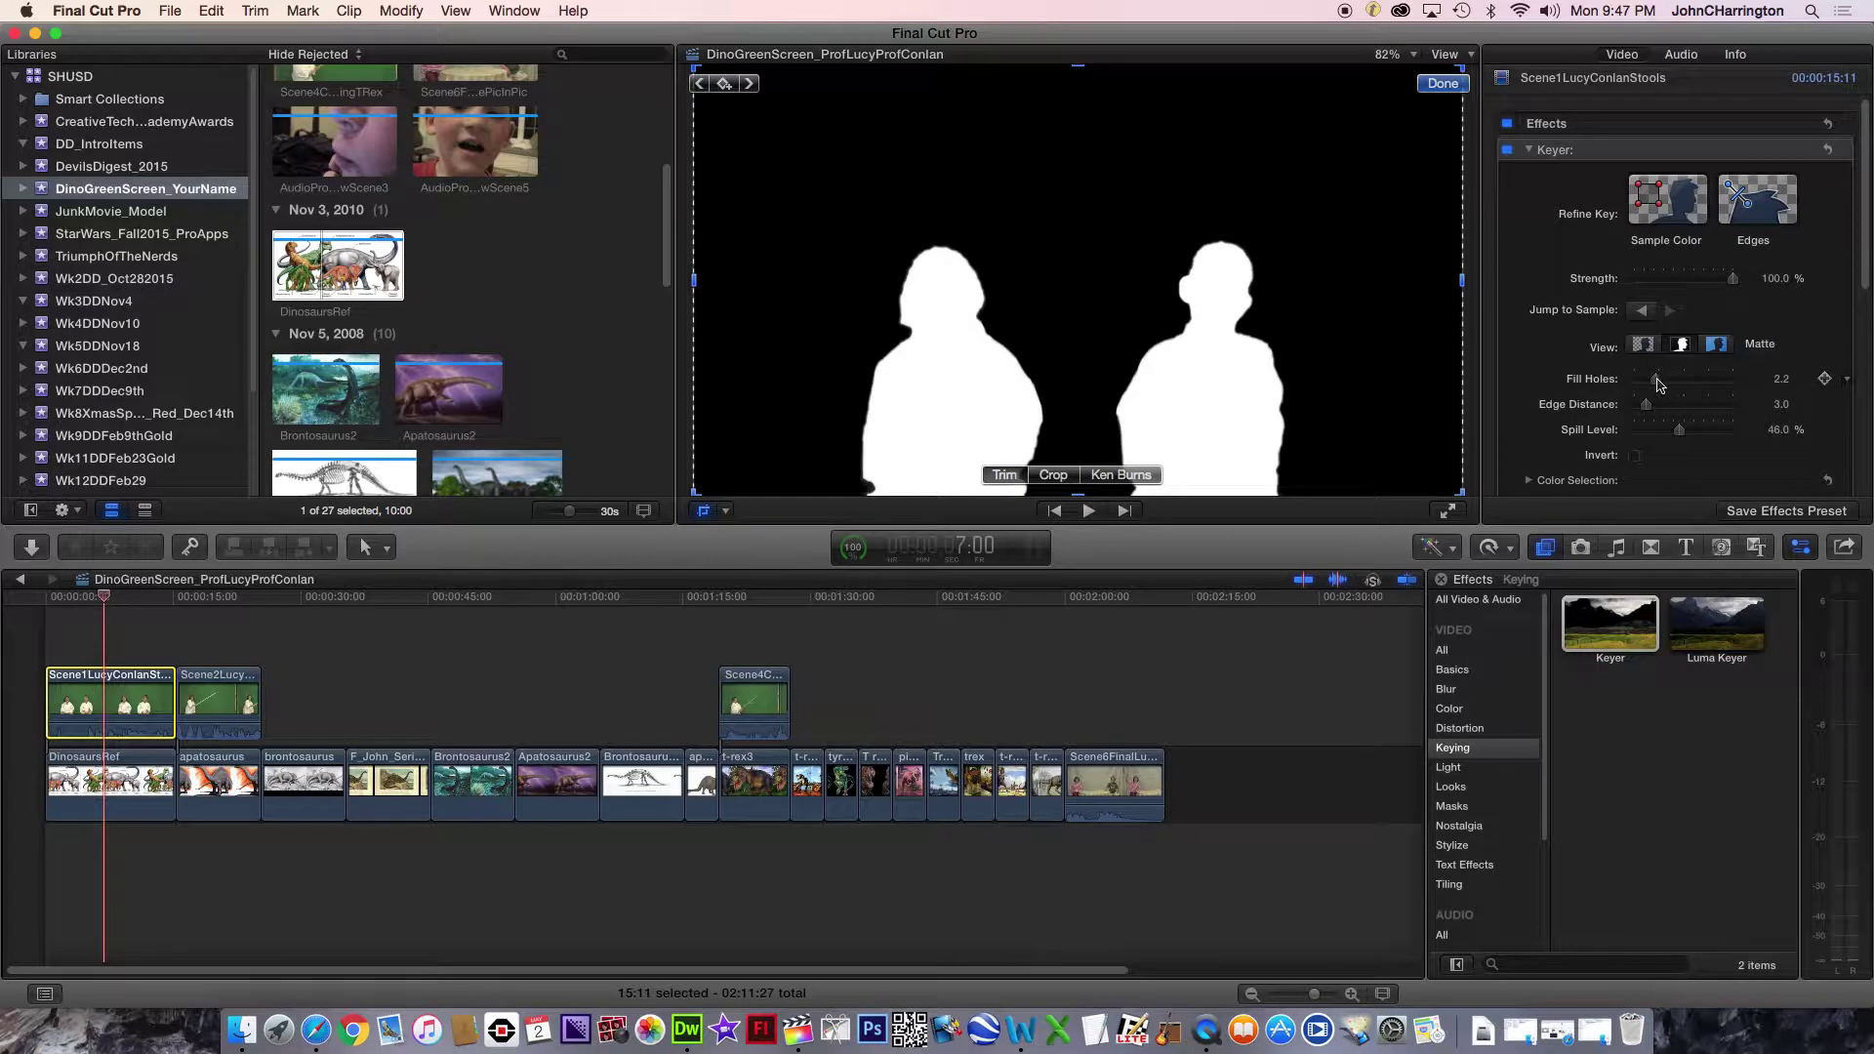
drag(1657, 384, 1642, 384)
drag(1648, 384, 1653, 385)
drag(1649, 380, 1652, 382)
click(1443, 84)
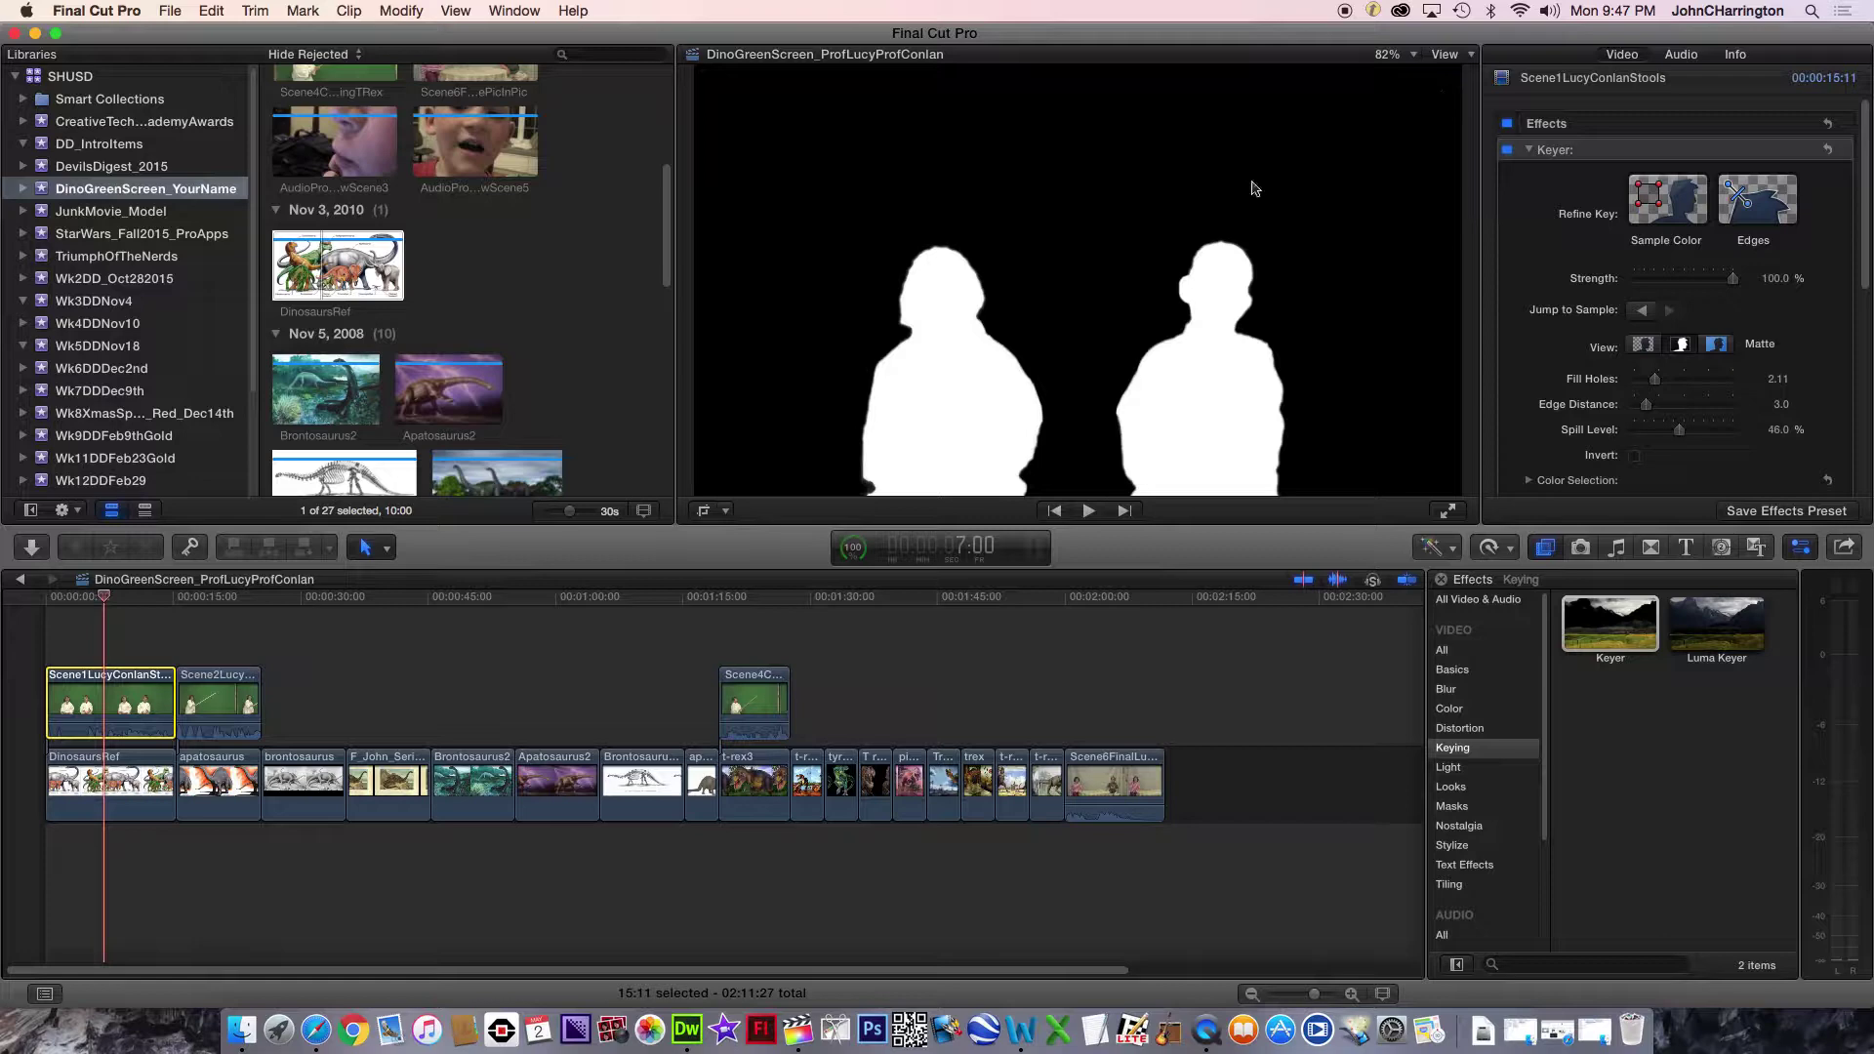
Select the Scene2 brontosaurus clip and raise its Fill Holes to 1.2 in Matte view
click(225, 695)
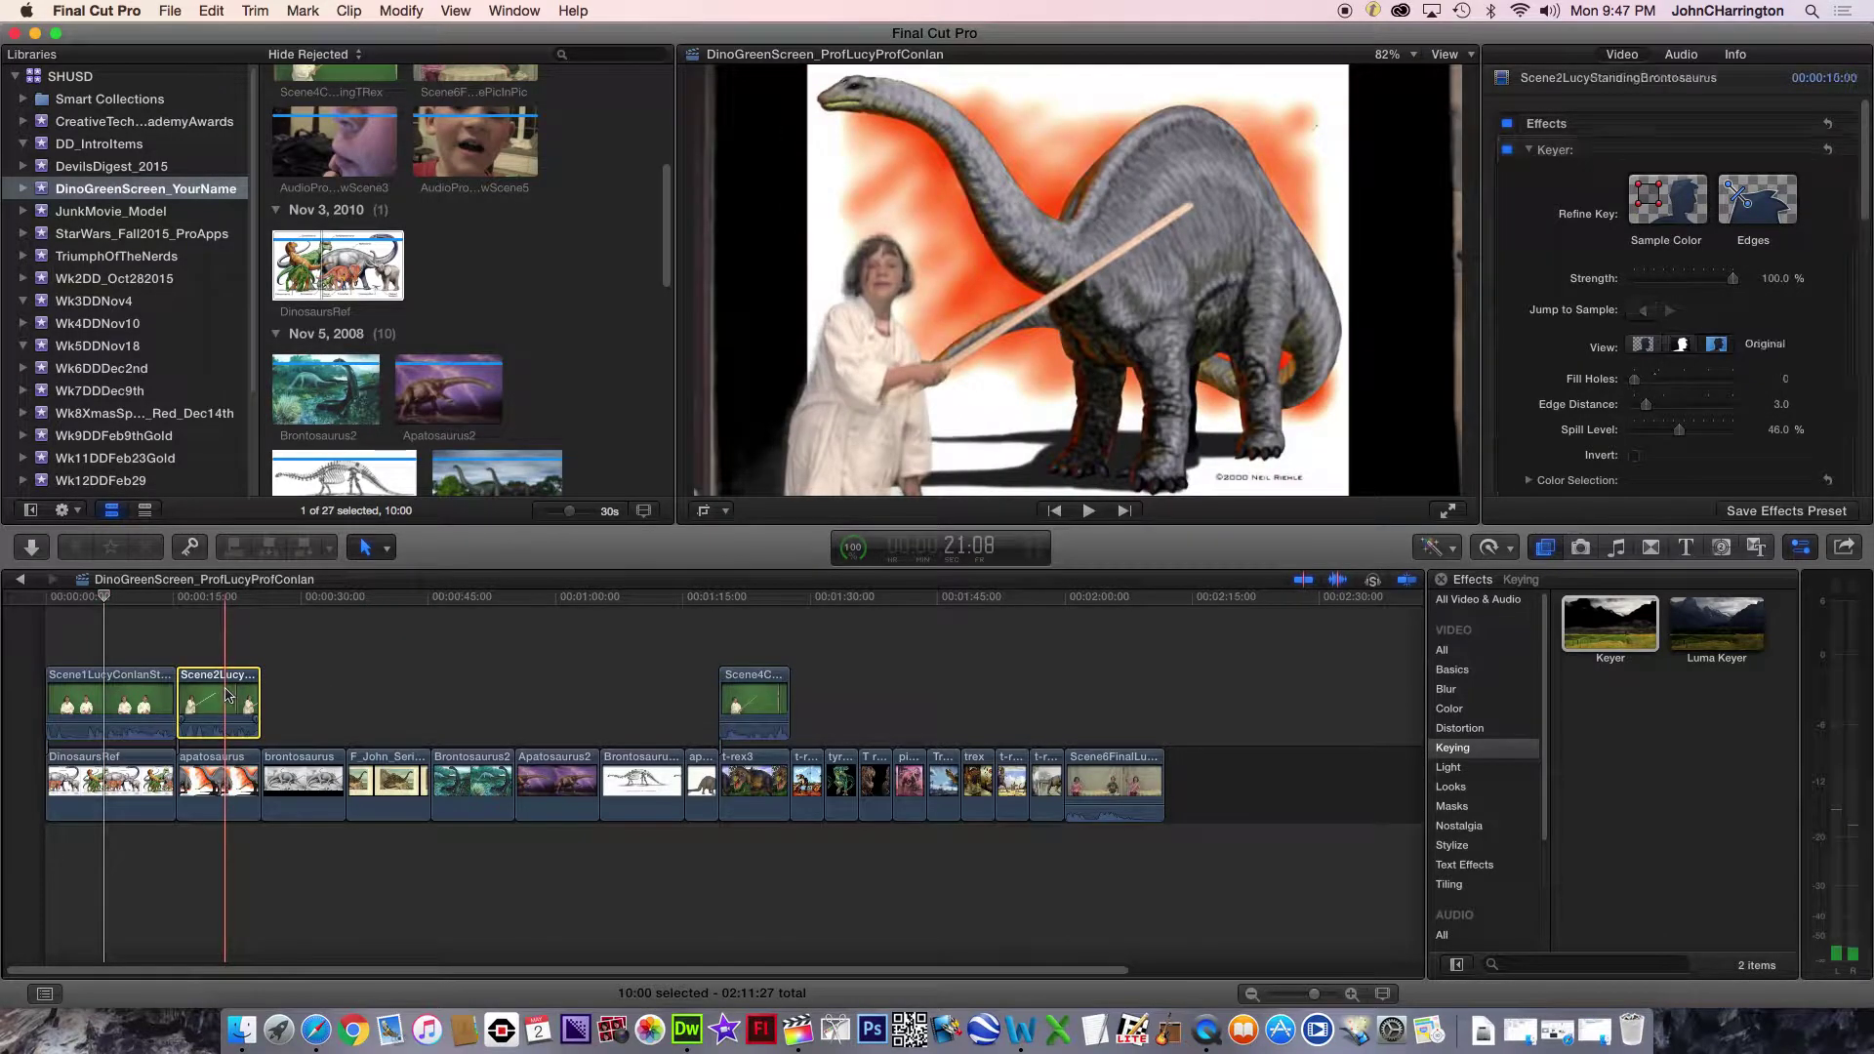
click(220, 599)
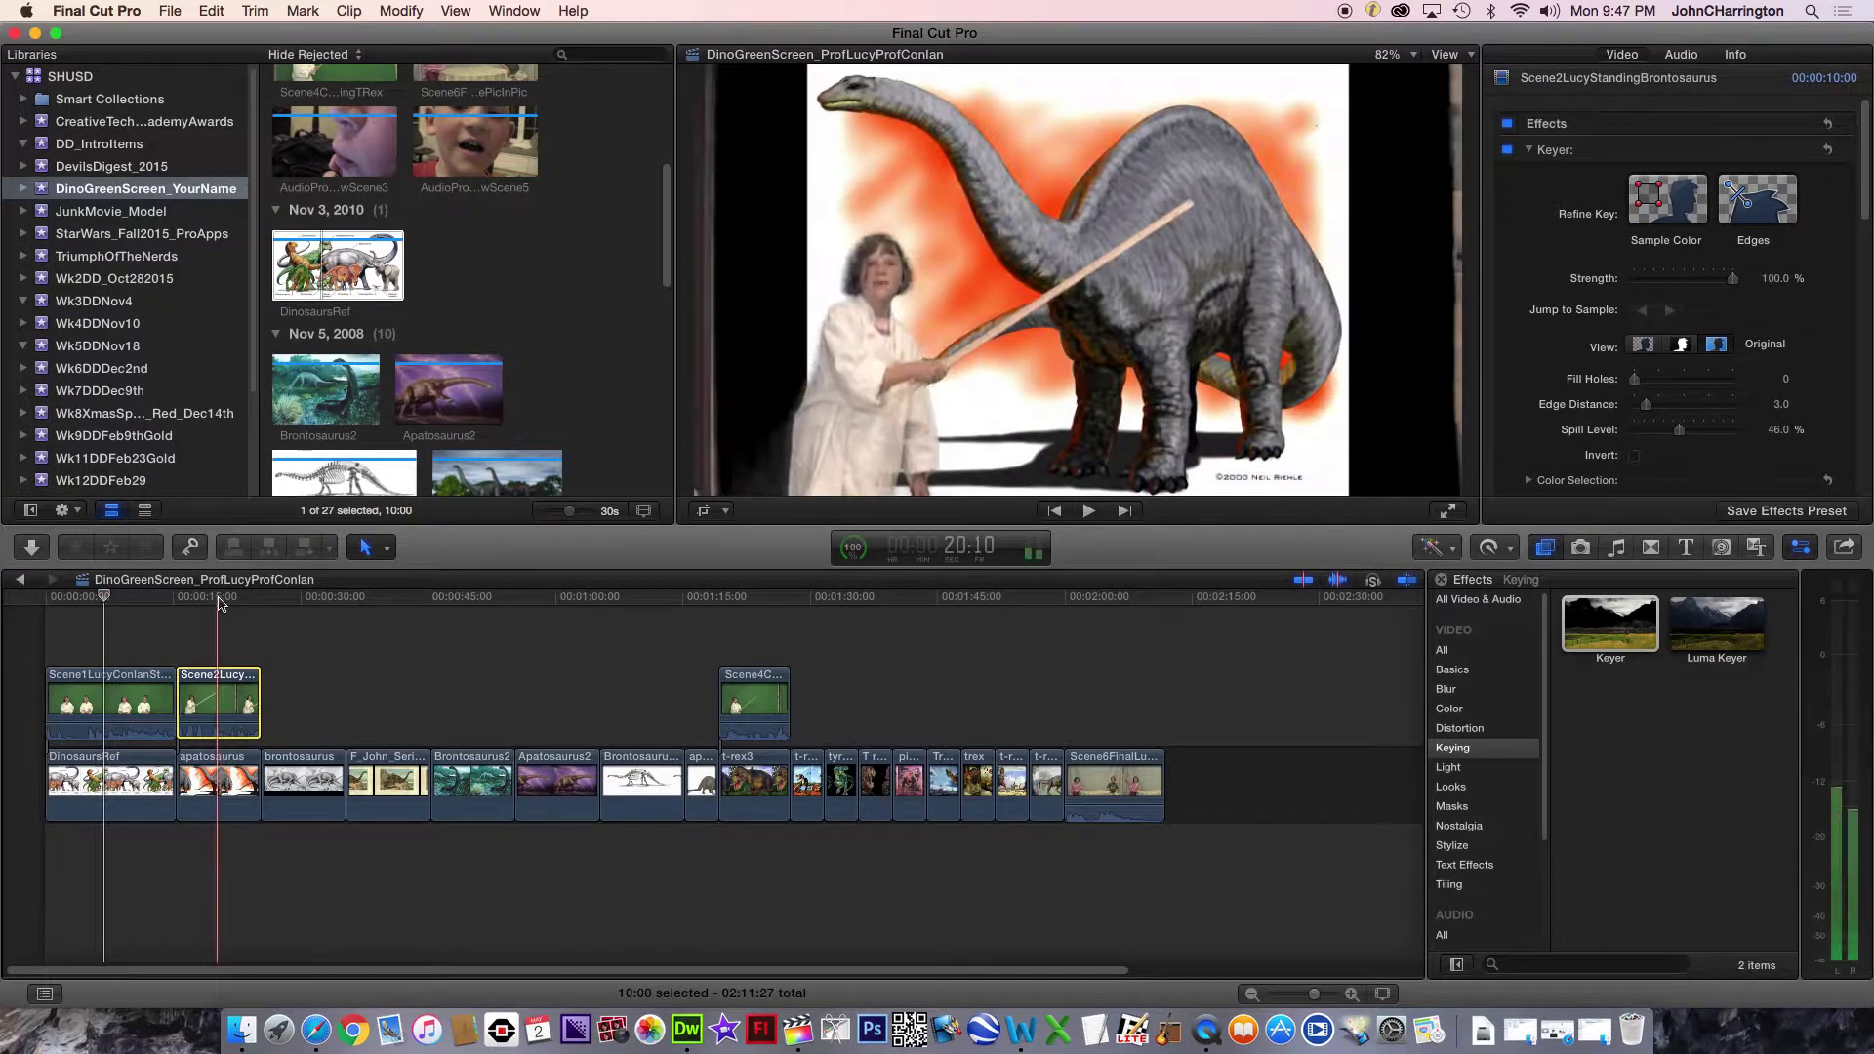
click(1683, 346)
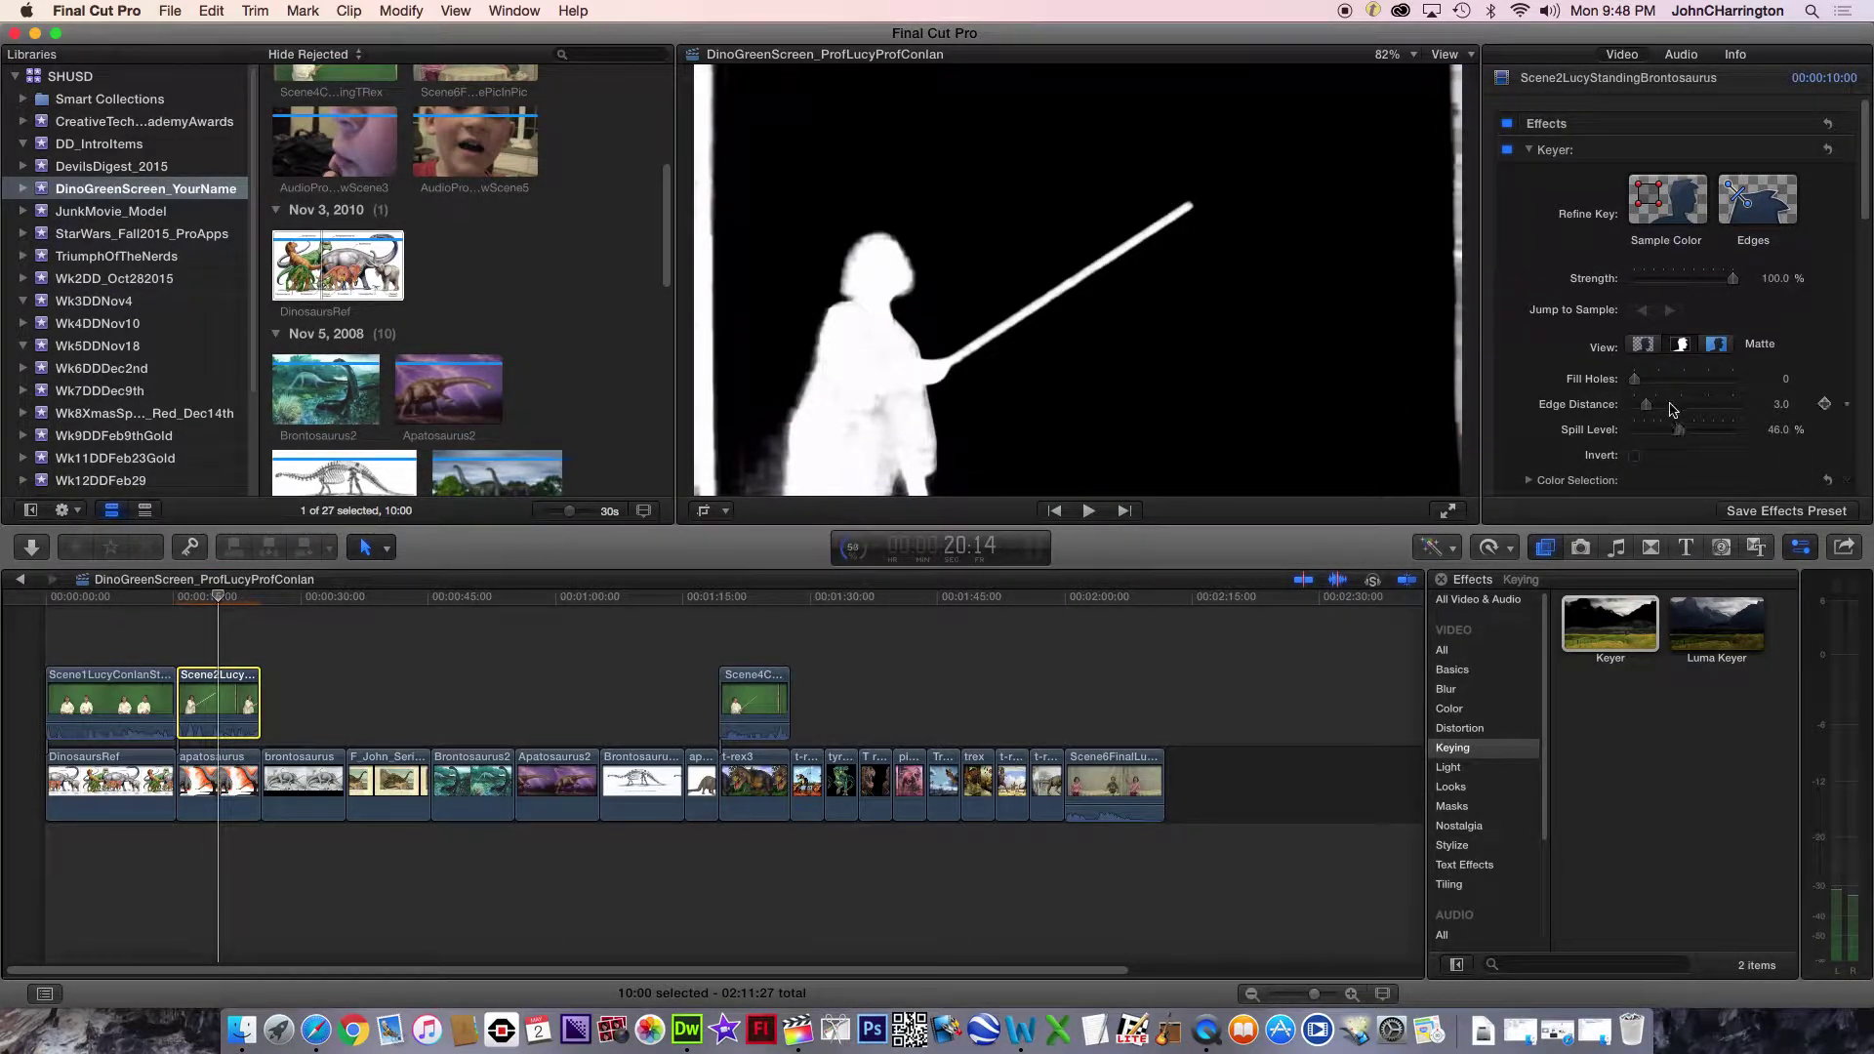
mouse_move(1637, 382)
mouse_down()
mouse_move(1661, 383)
mouse_move(1644, 387)
mouse_up()
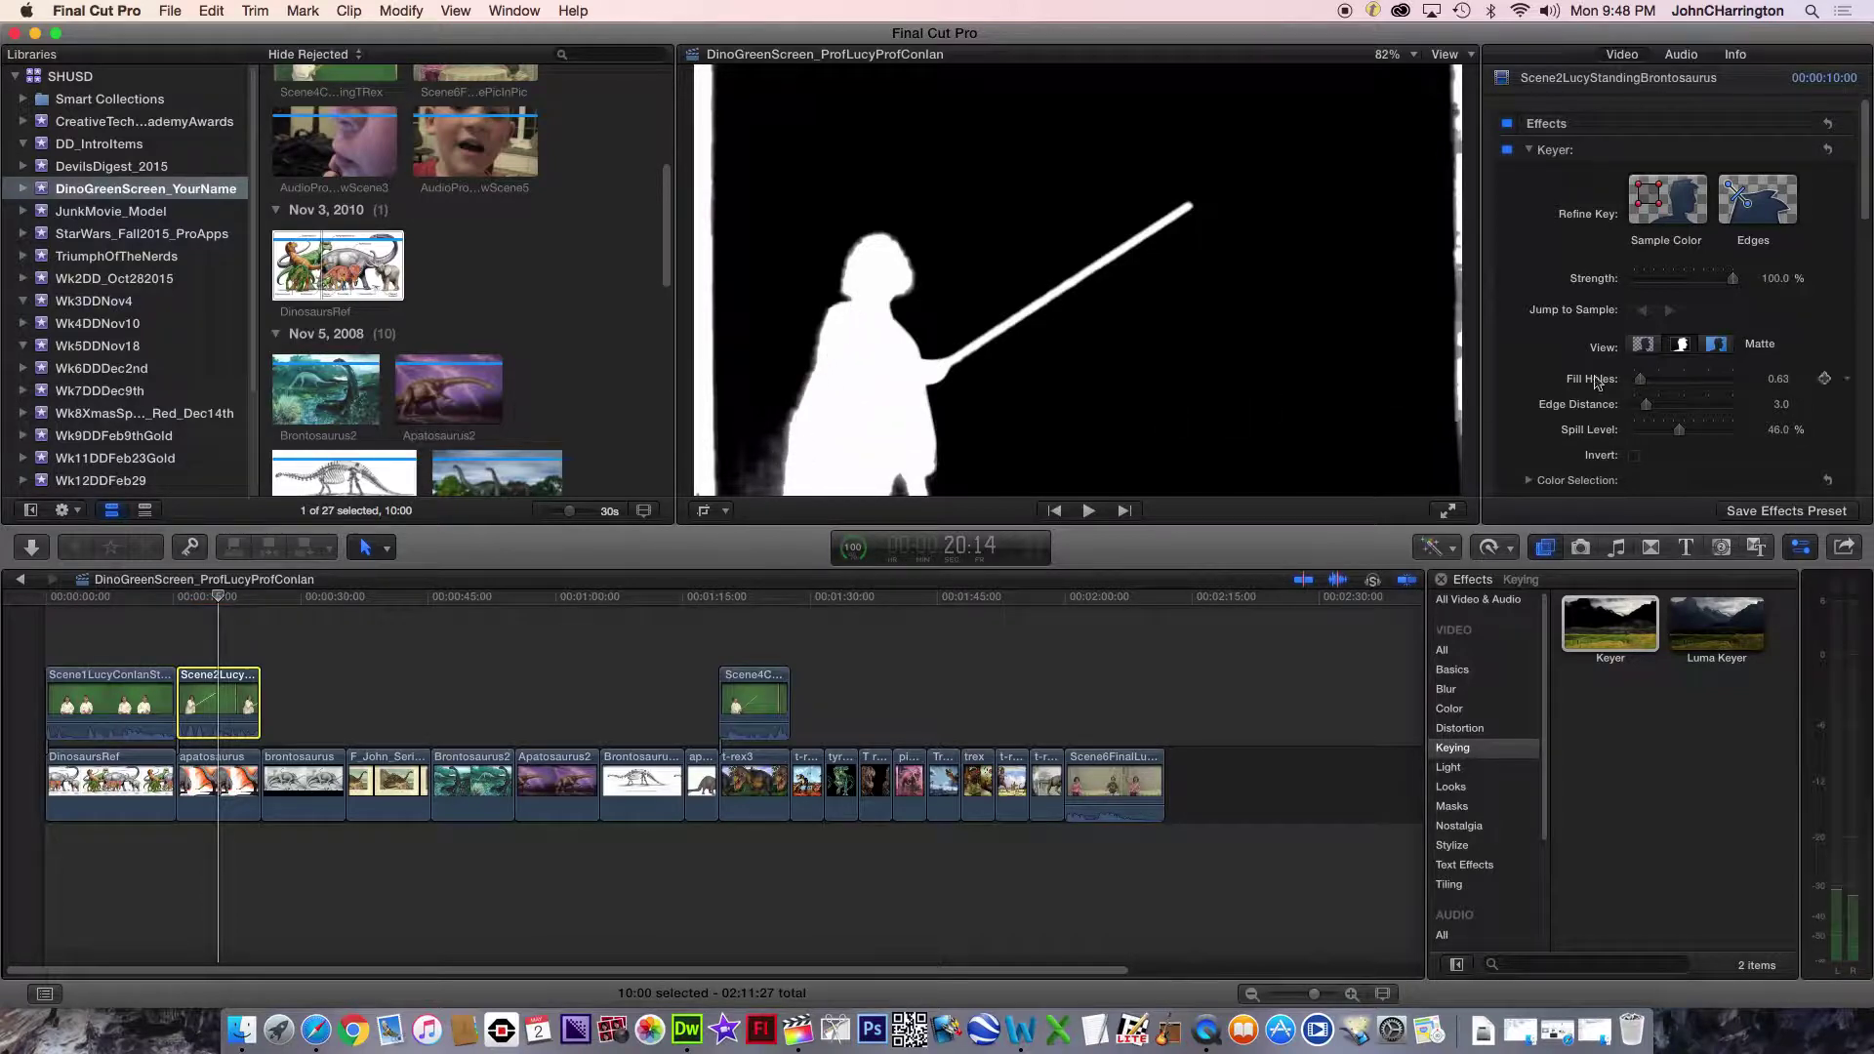
drag(1643, 380, 1649, 383)
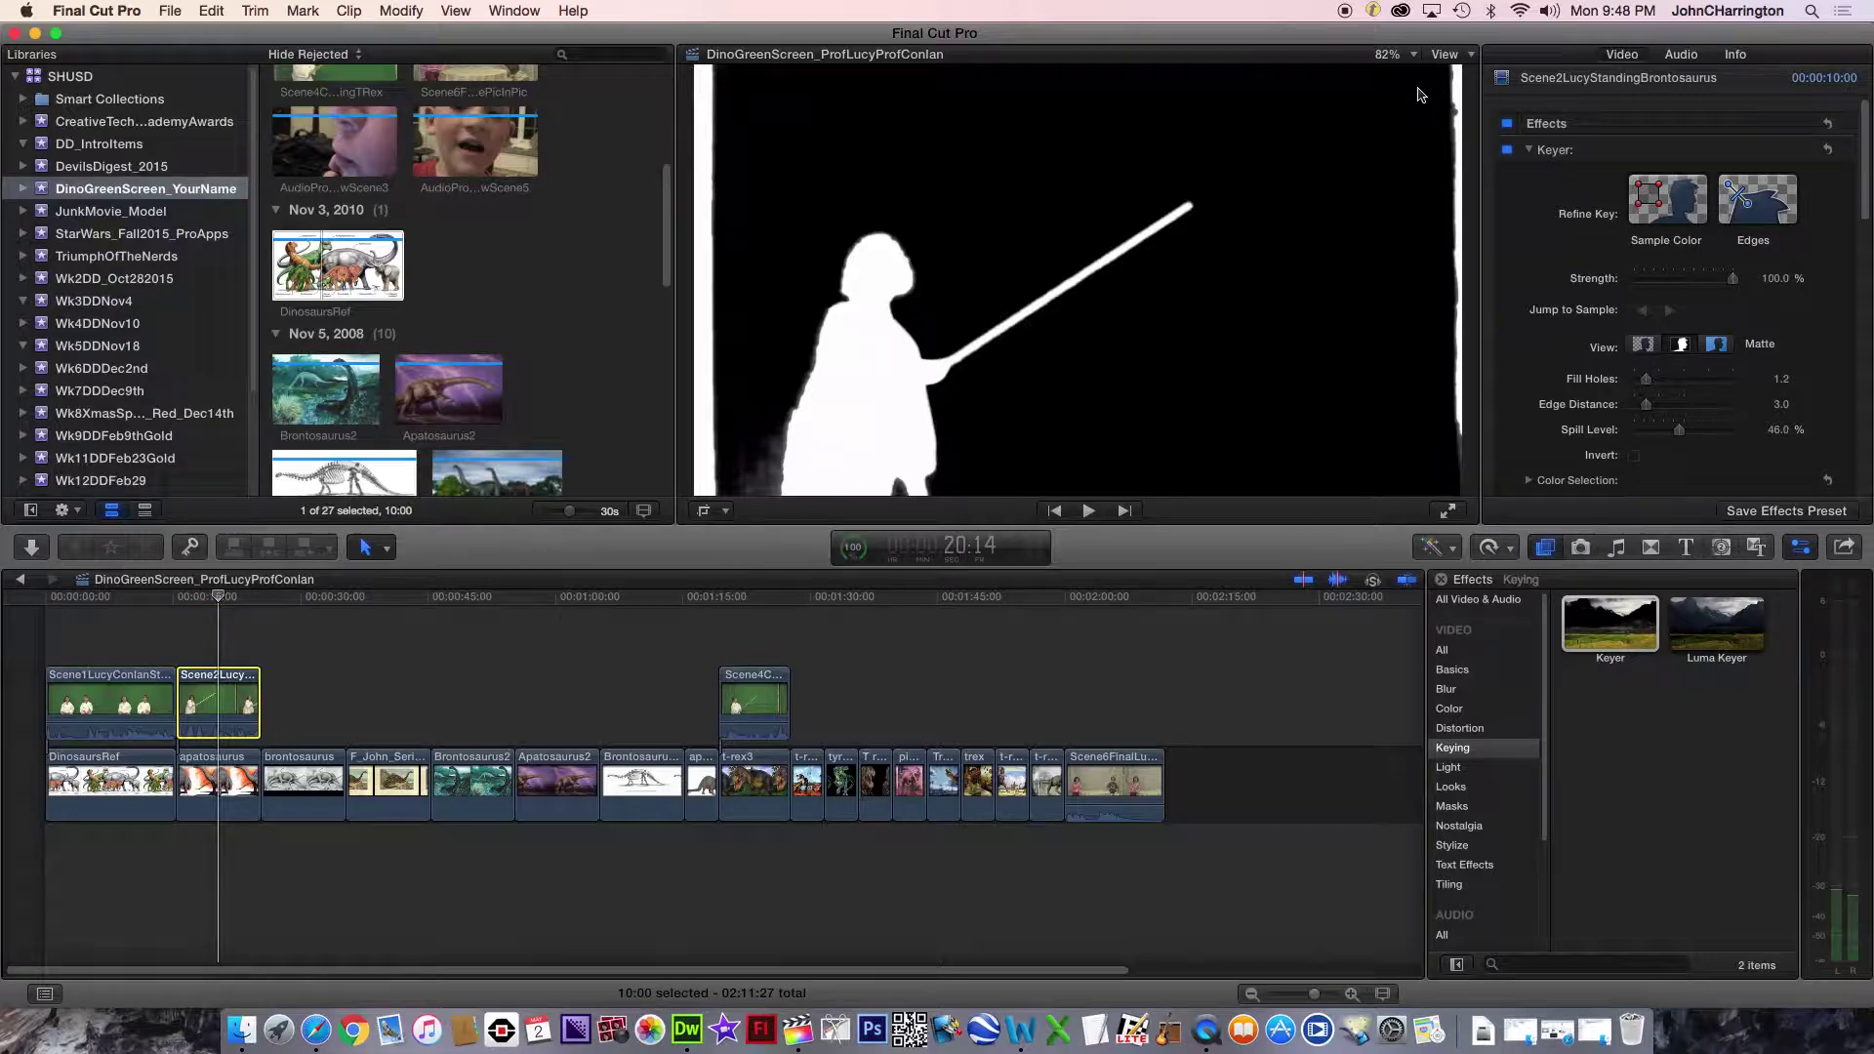
Select the Scene4 t-rex clip and set its Fill Holes to 1.1 in Matte view
click(765, 703)
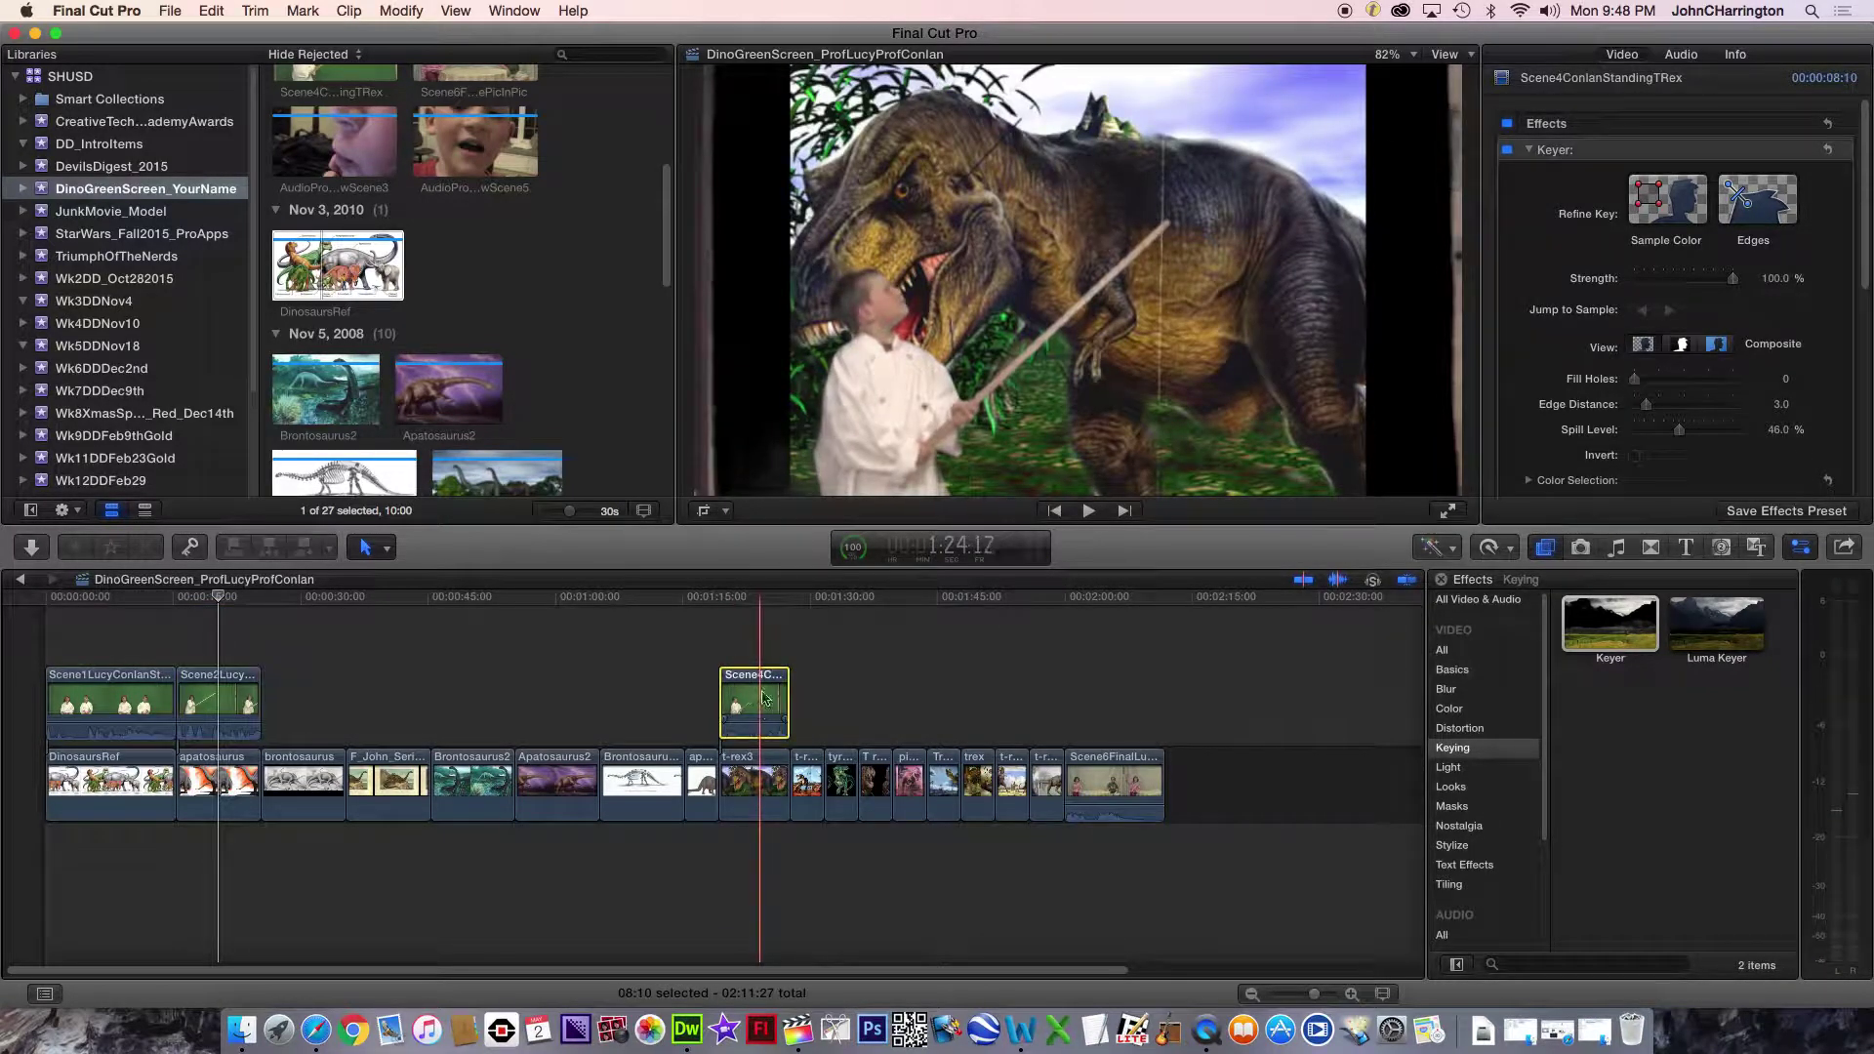
click(754, 698)
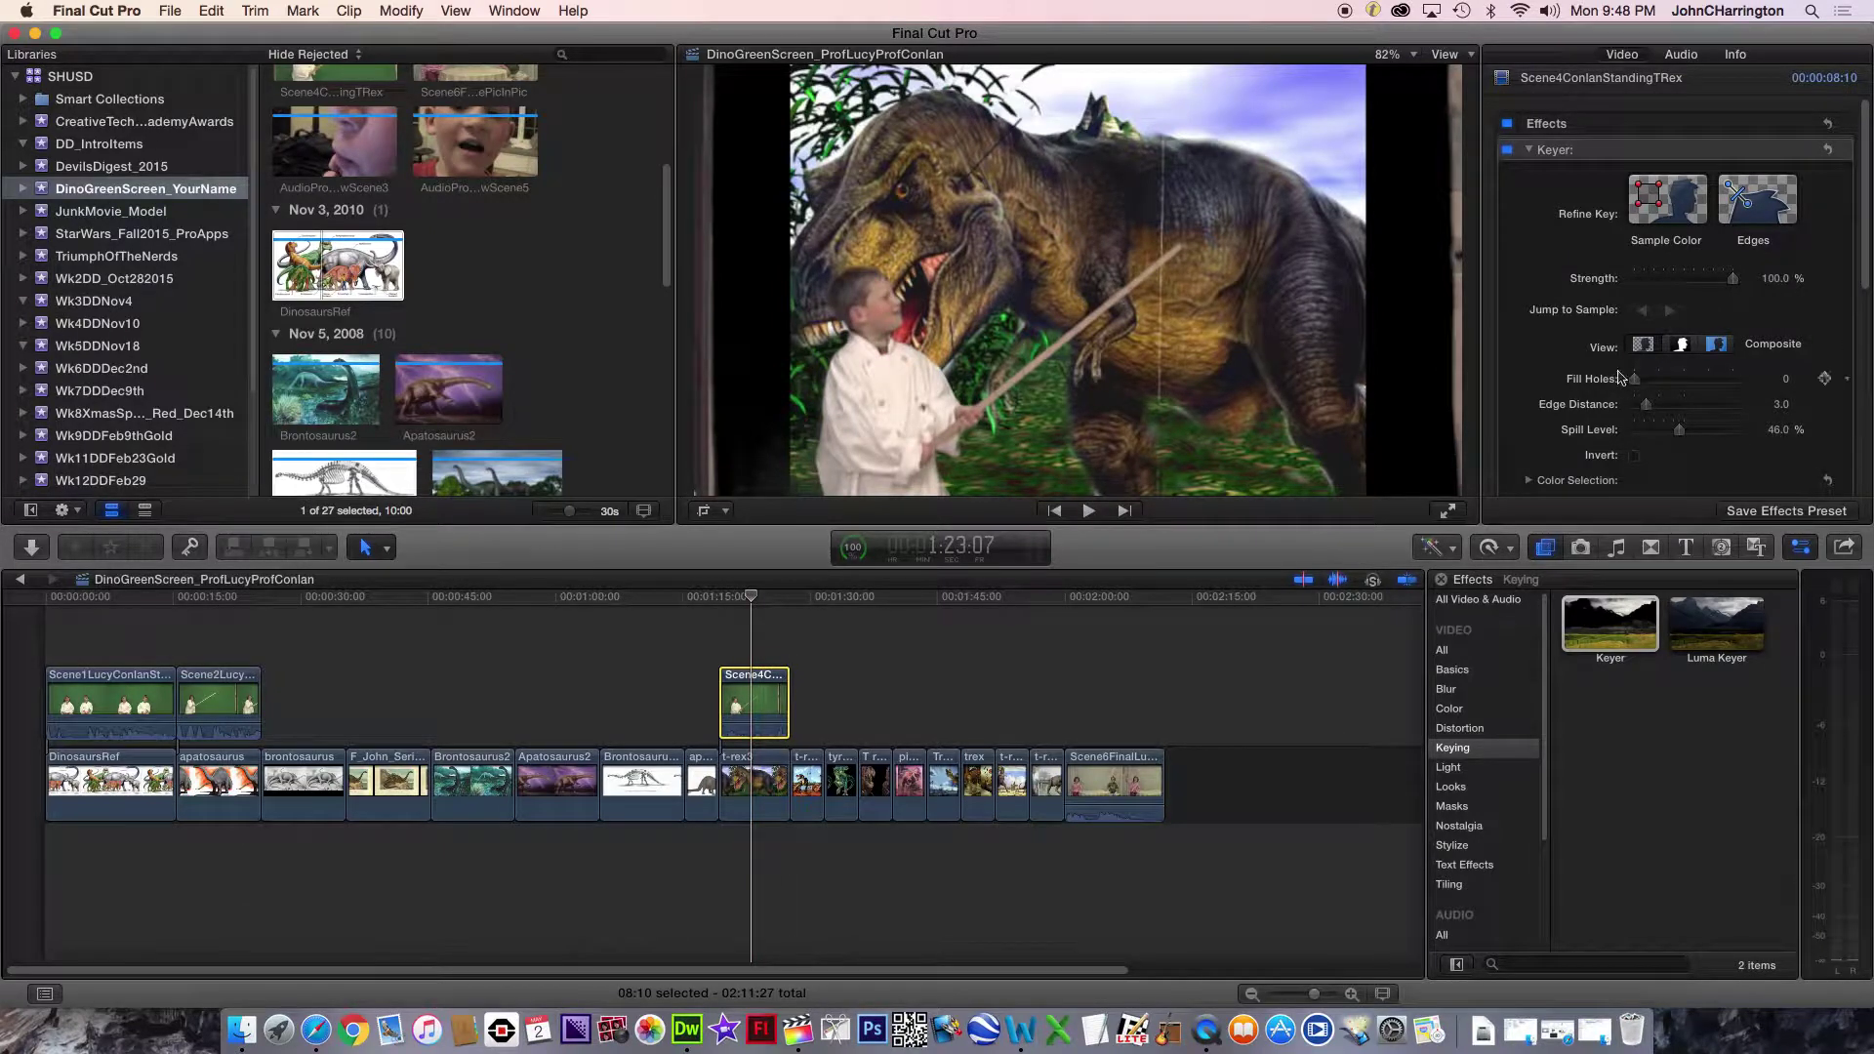
click(1681, 345)
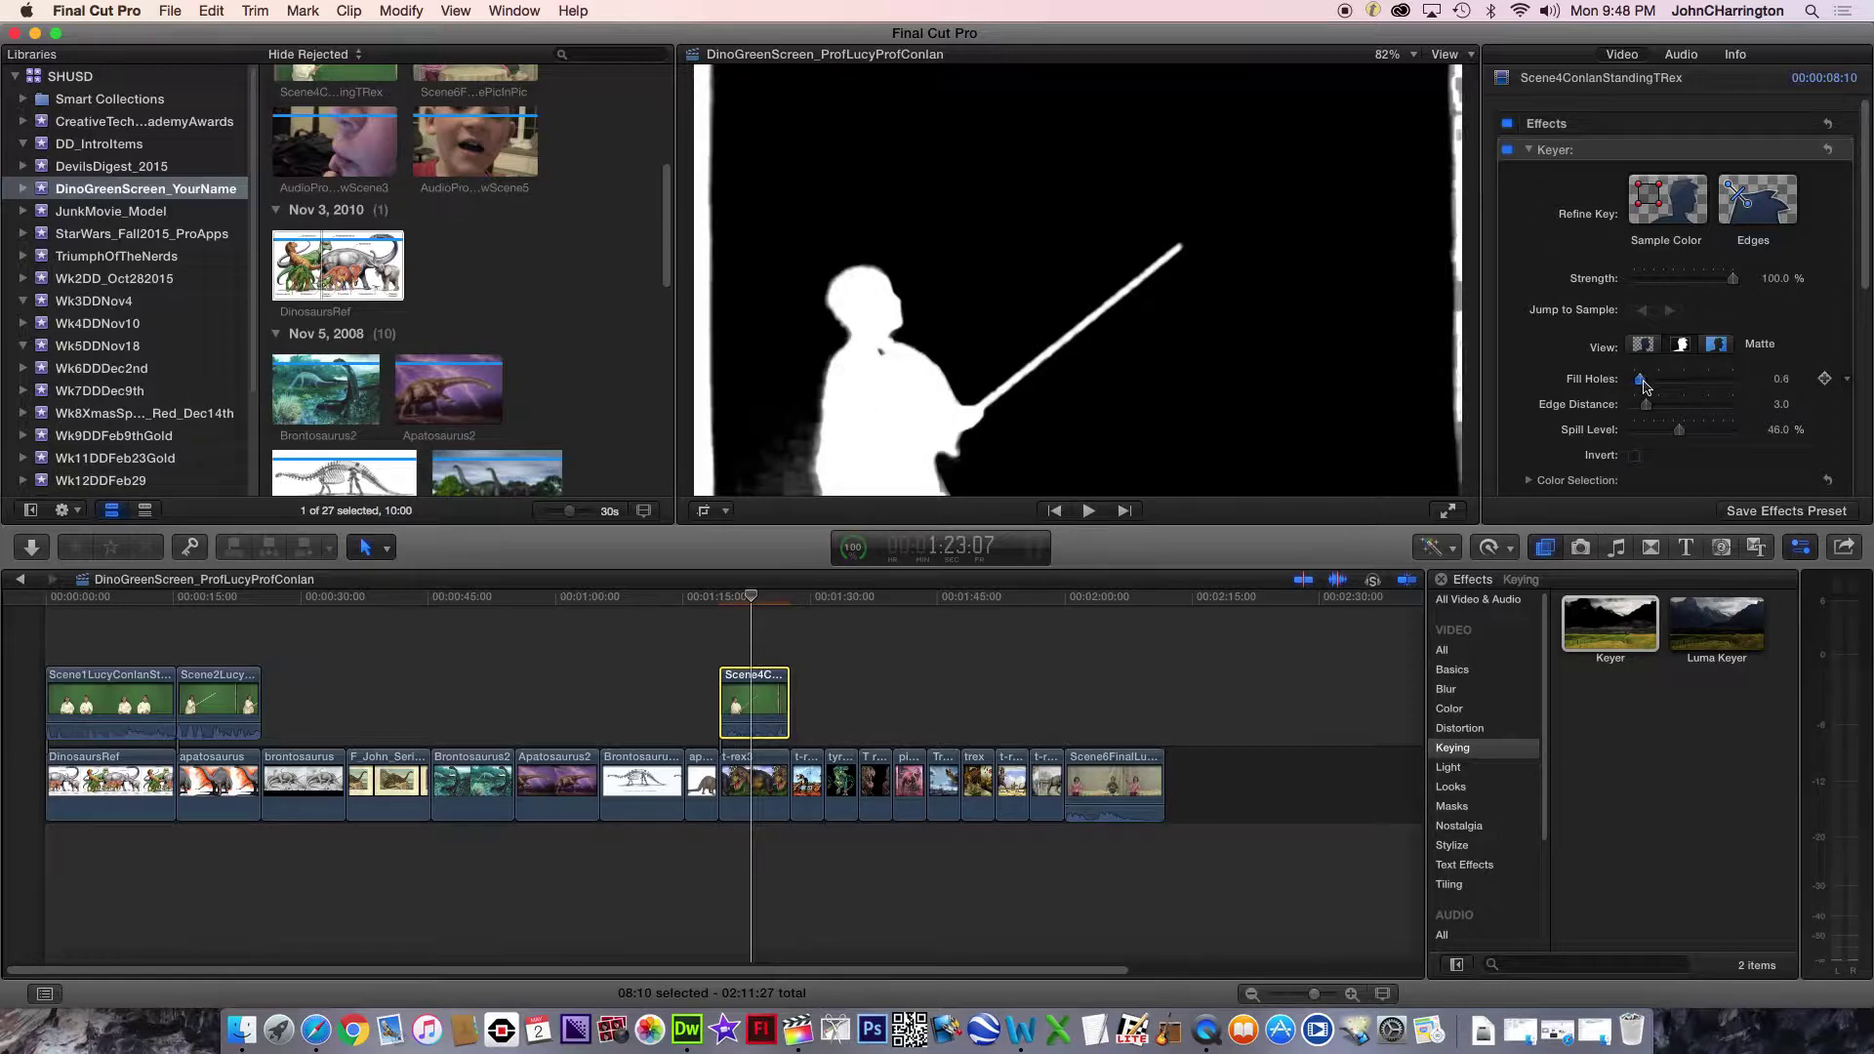
drag(1636, 380, 1650, 389)
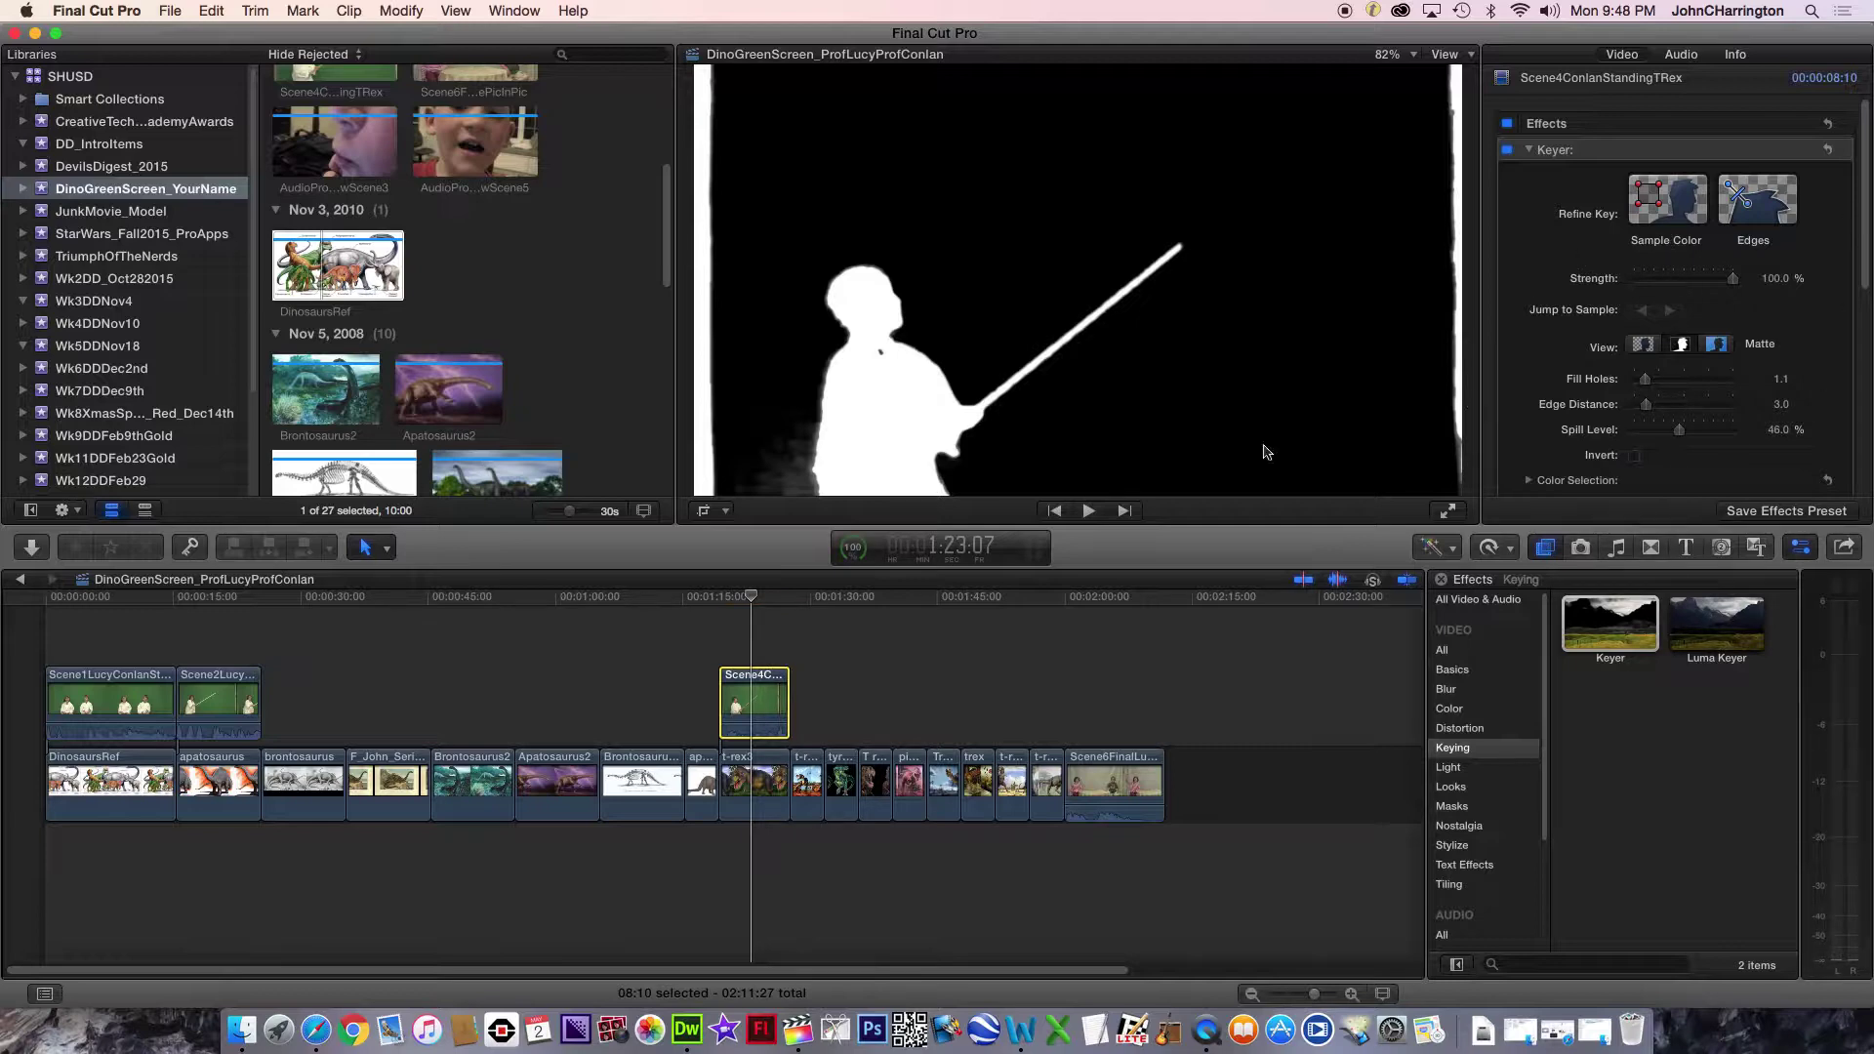
Add Sample Color samples of Scene1's green screen at the right, left and top centre
click(142, 703)
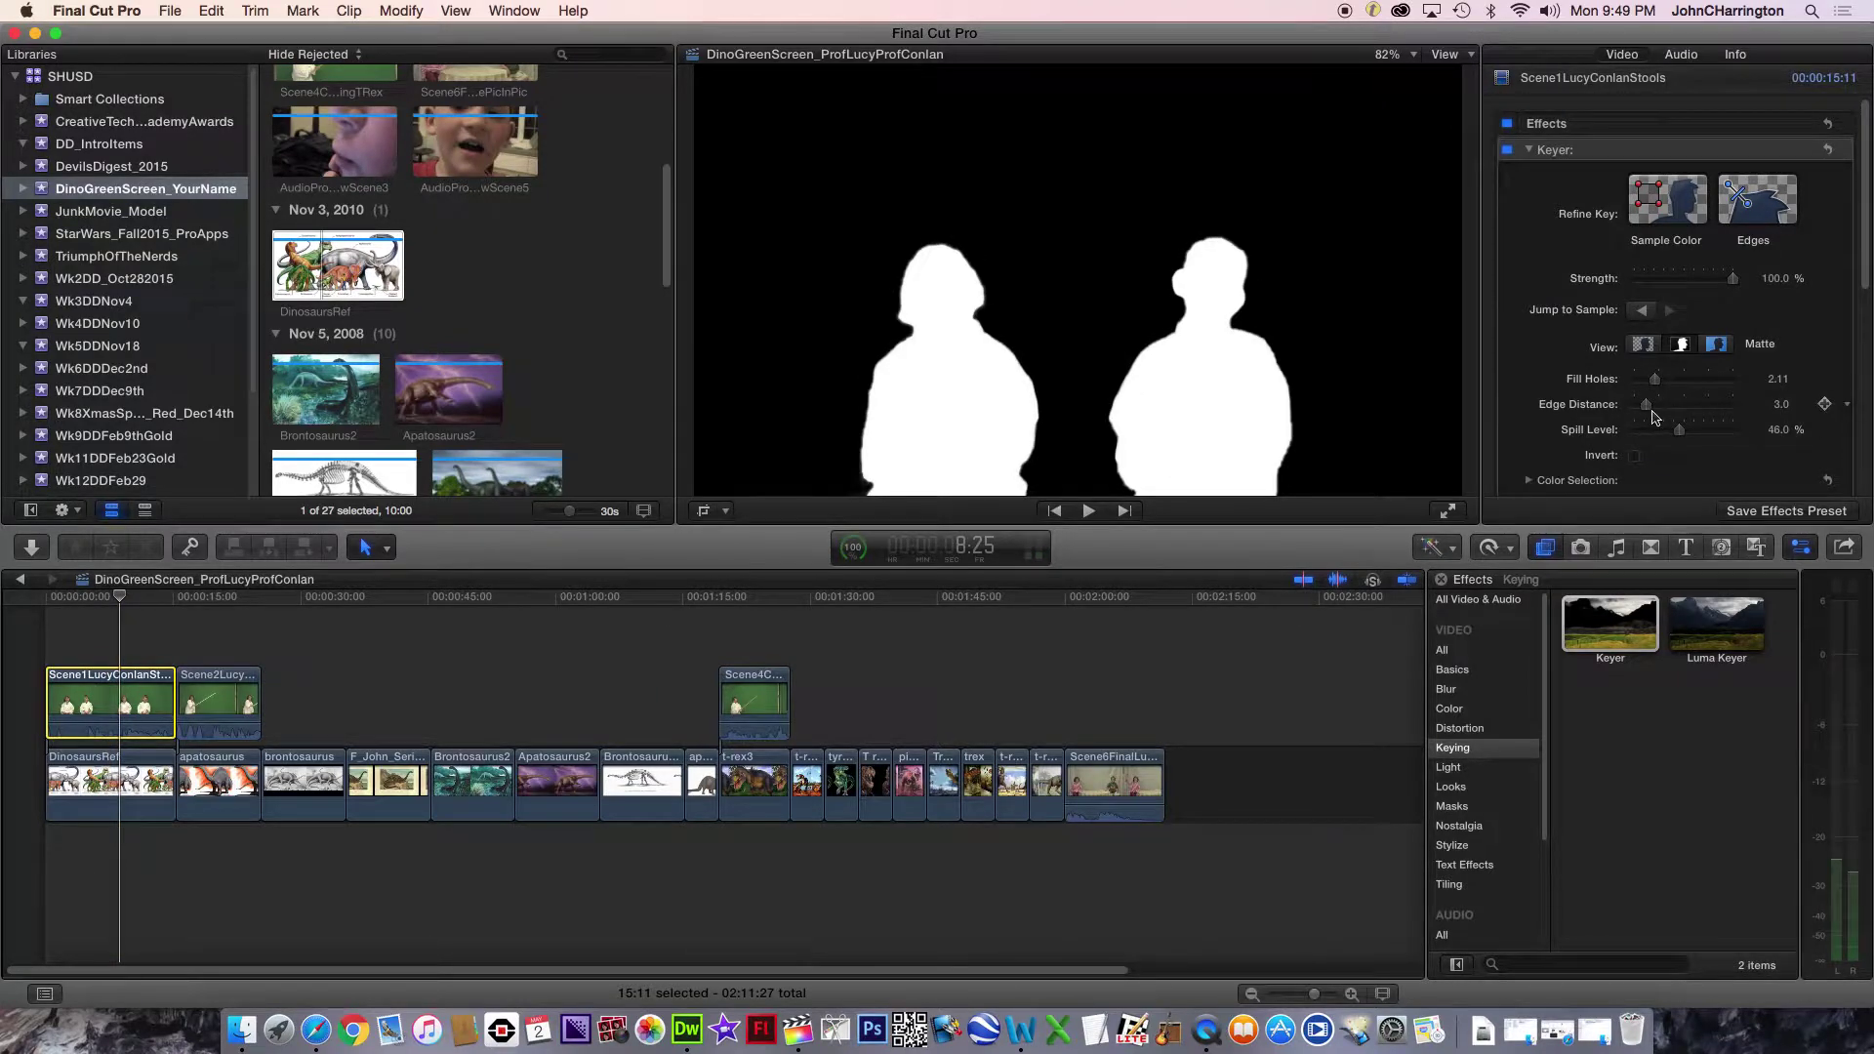
click(1718, 345)
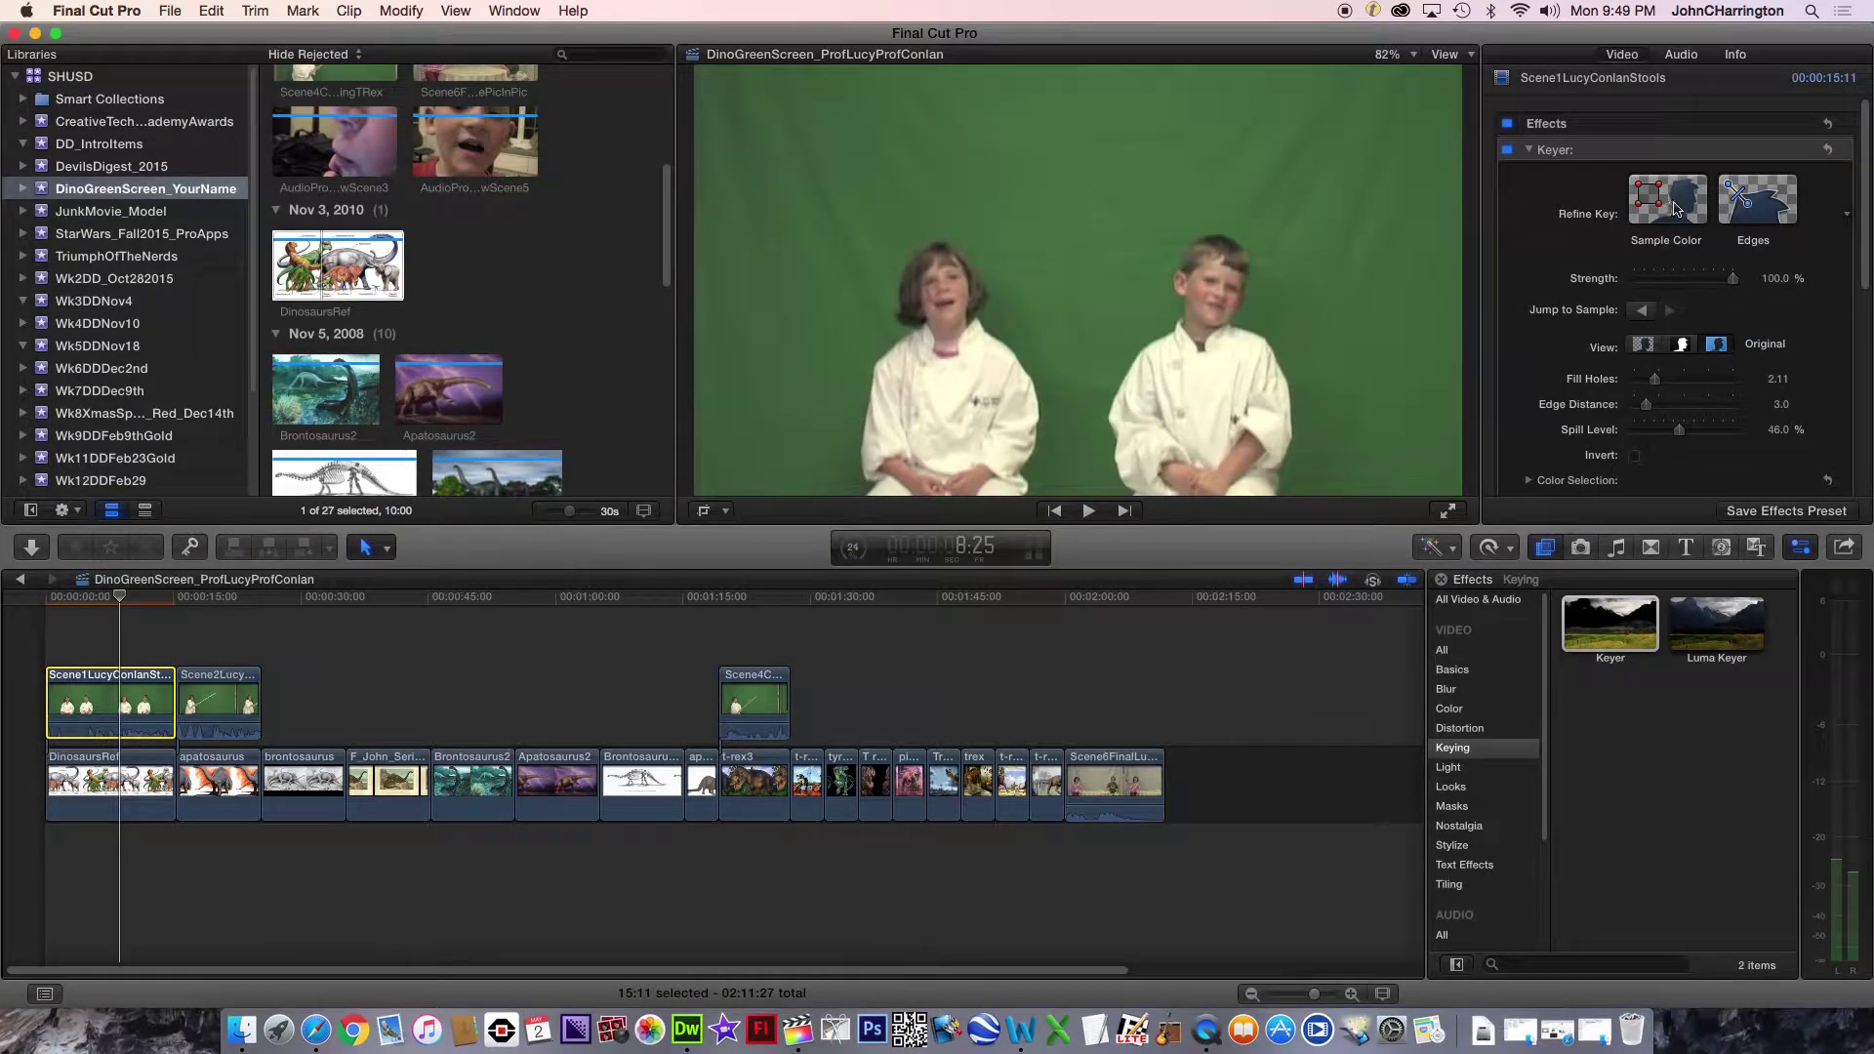
click(1675, 209)
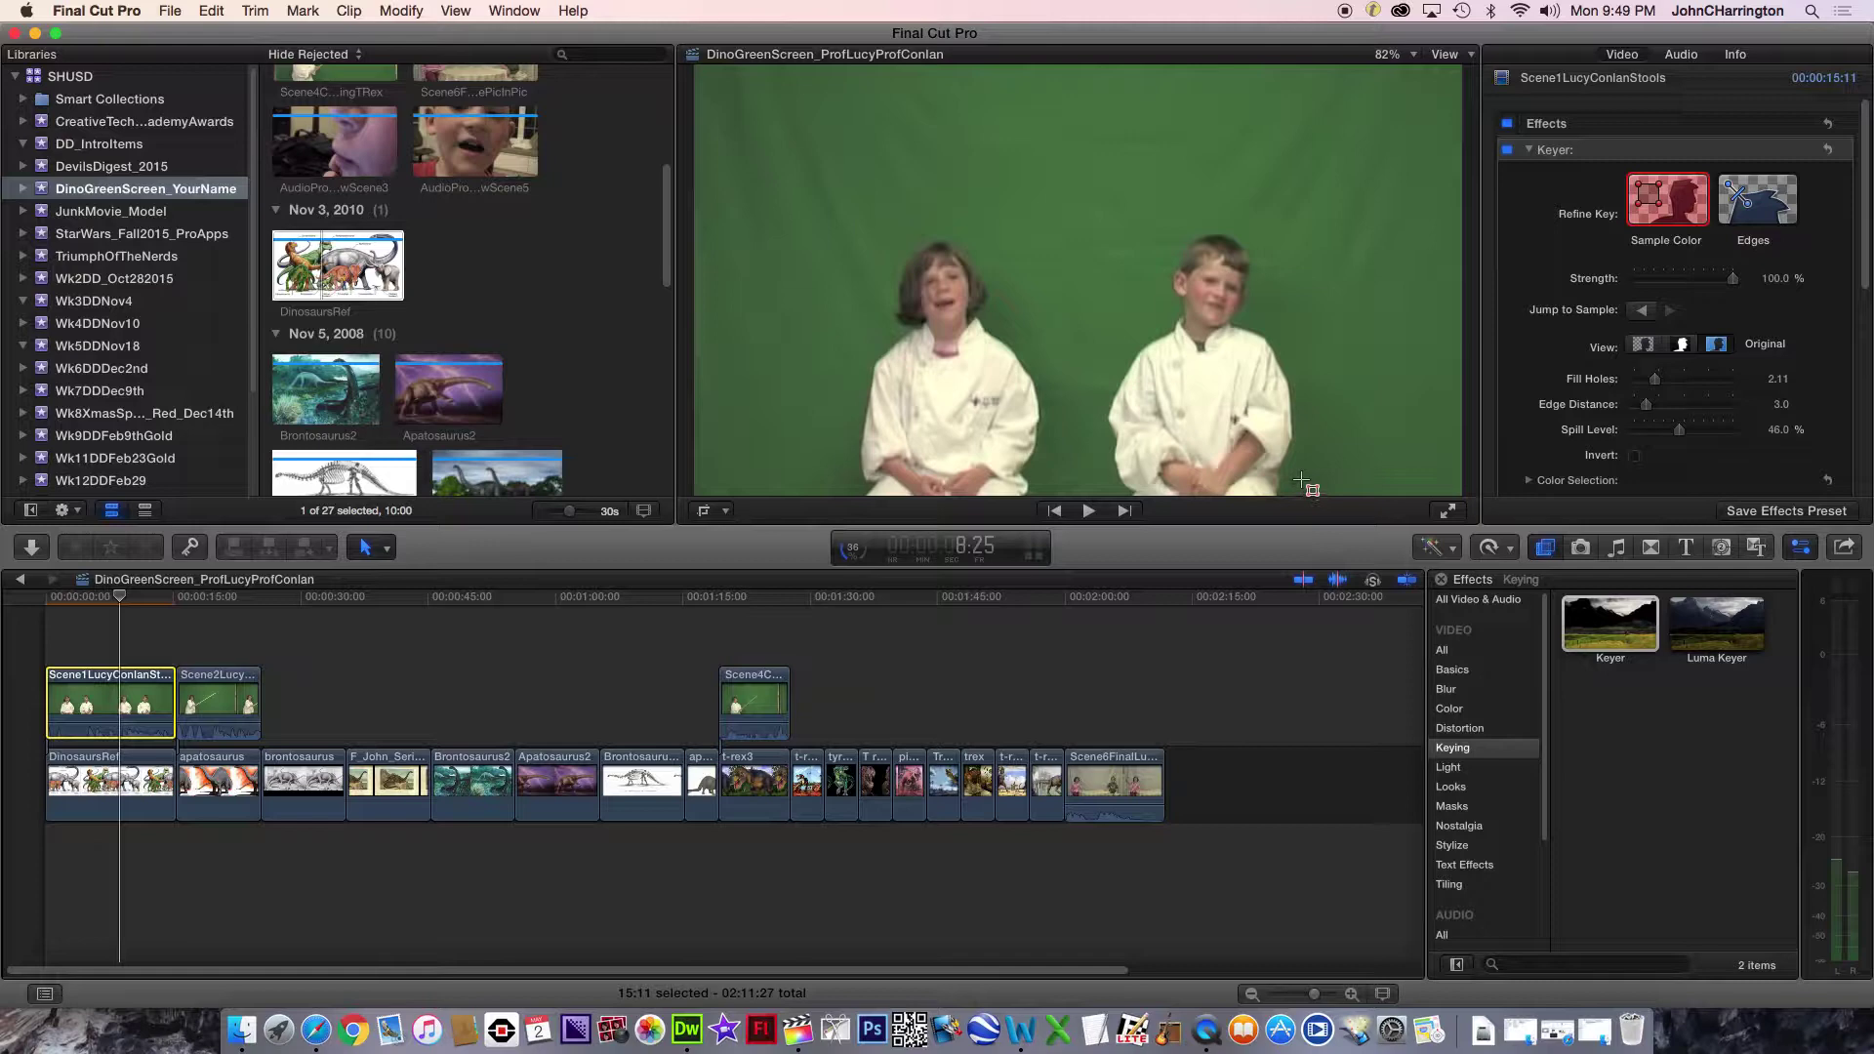
drag(1308, 481, 1453, 83)
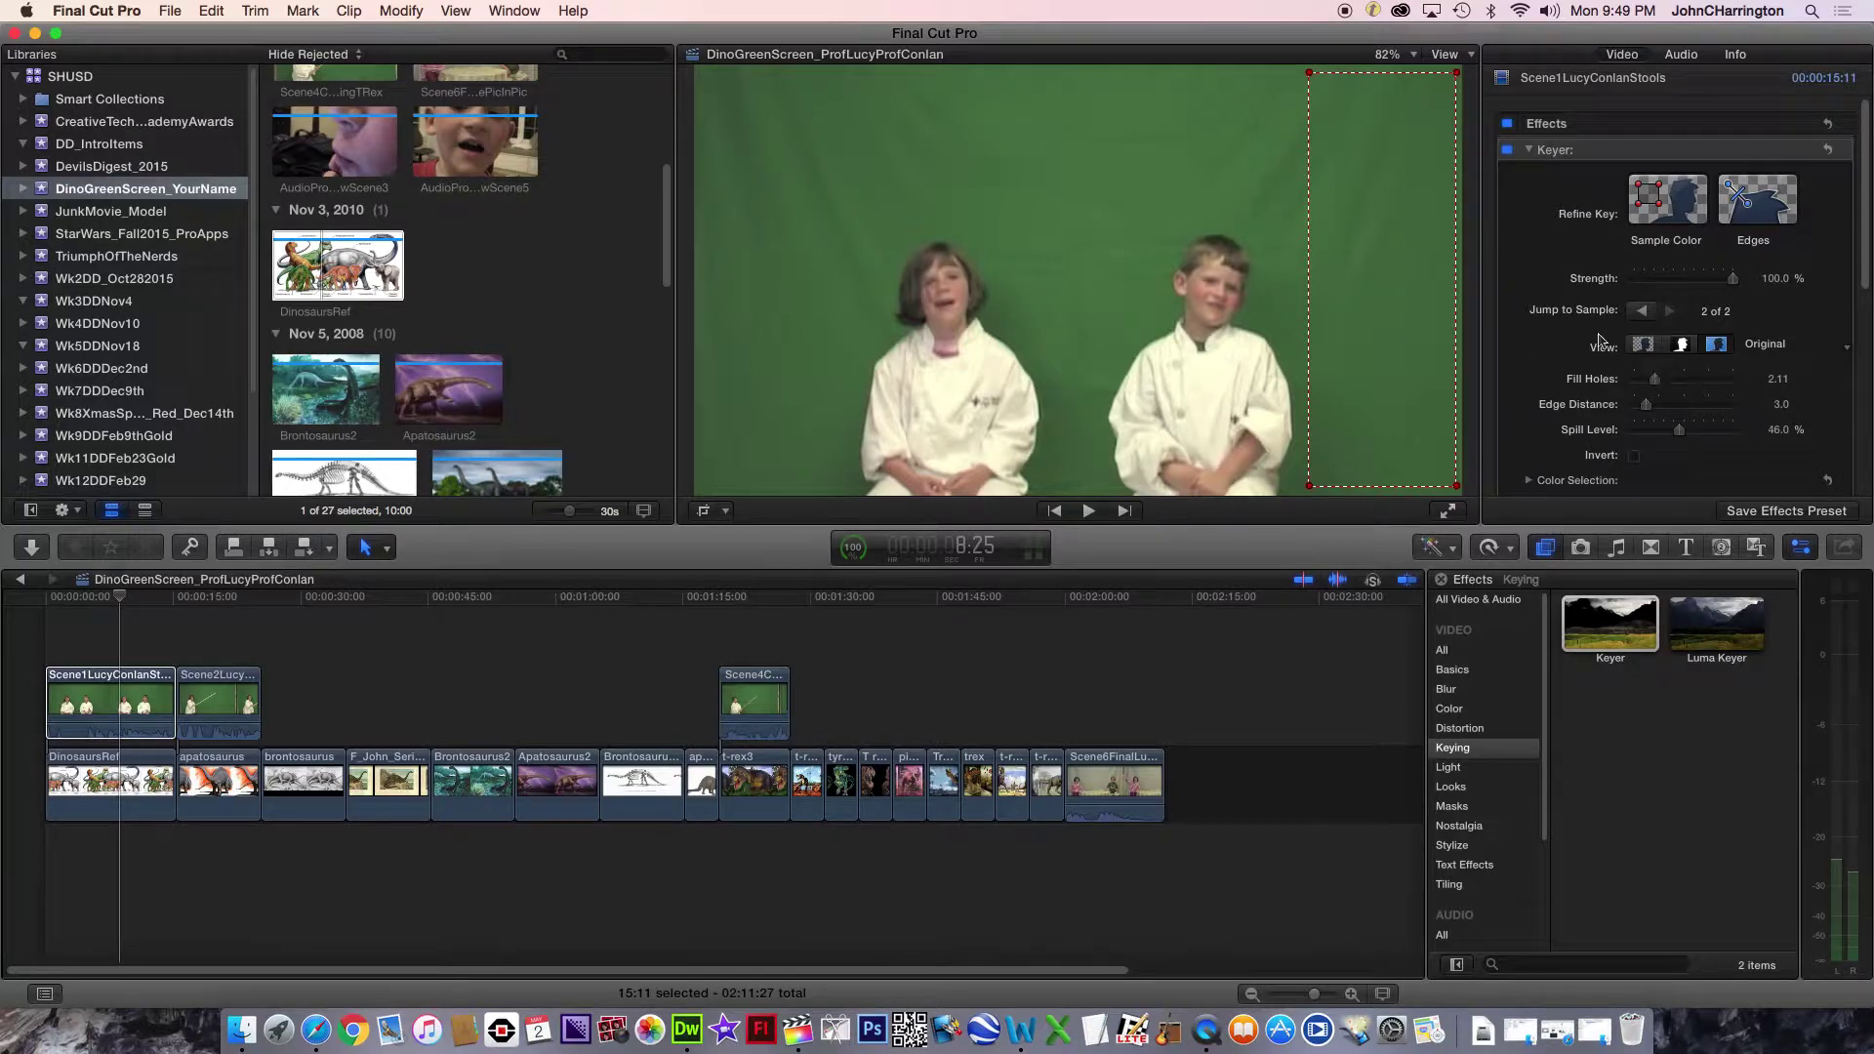
click(1675, 207)
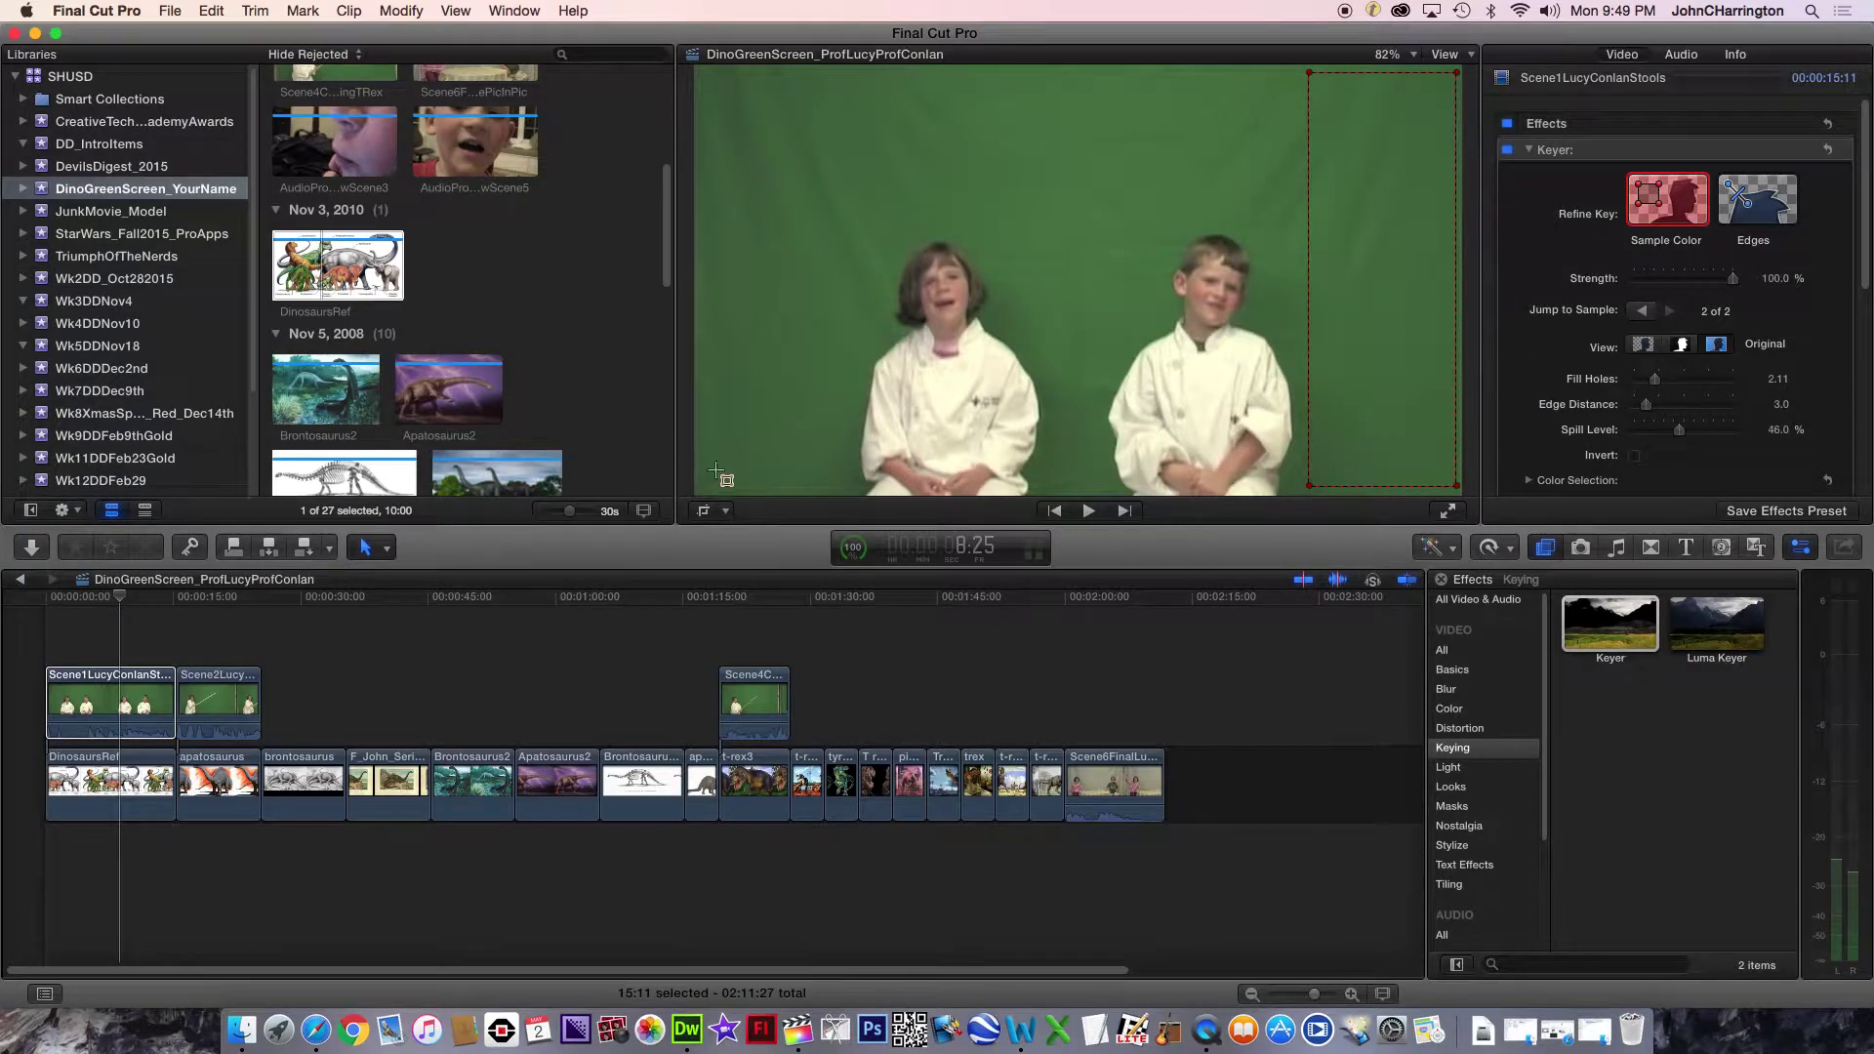
mouse_move(709, 479)
mouse_down()
mouse_move(790, 480)
mouse_move(836, 428)
mouse_move(844, 77)
mouse_up()
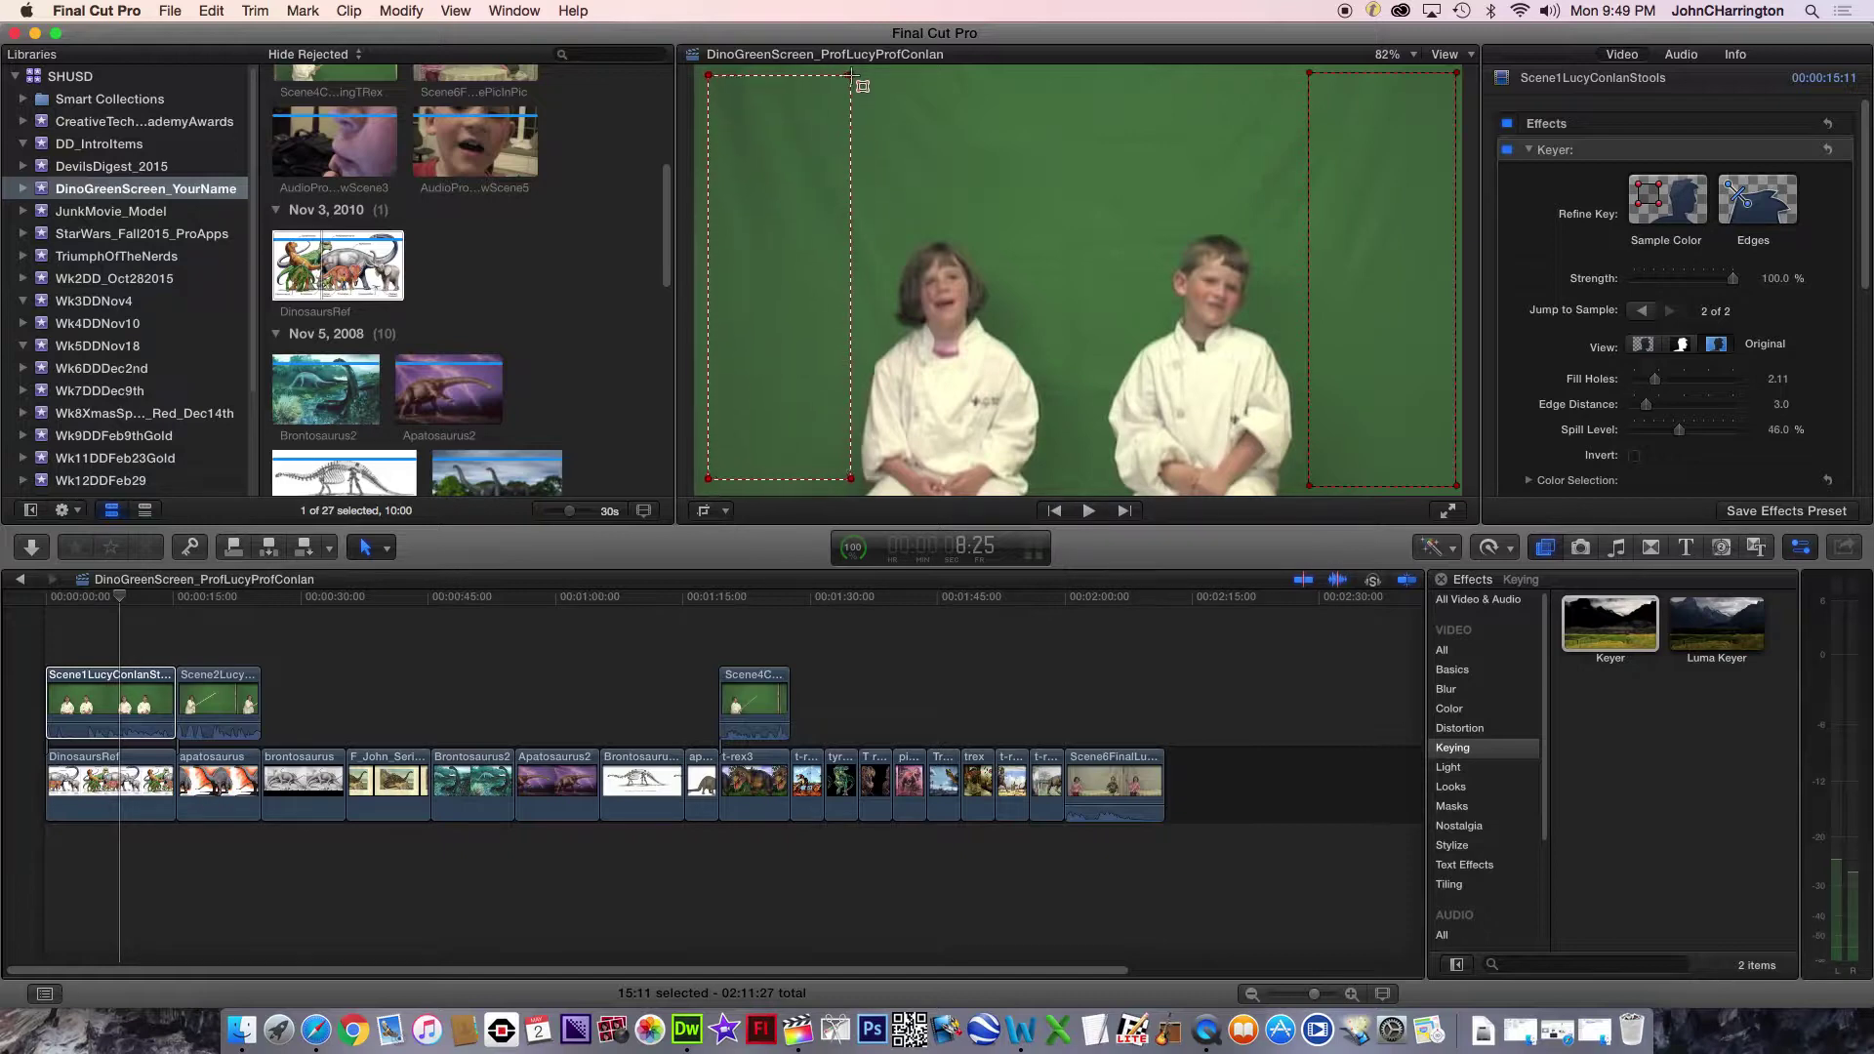
click(1688, 210)
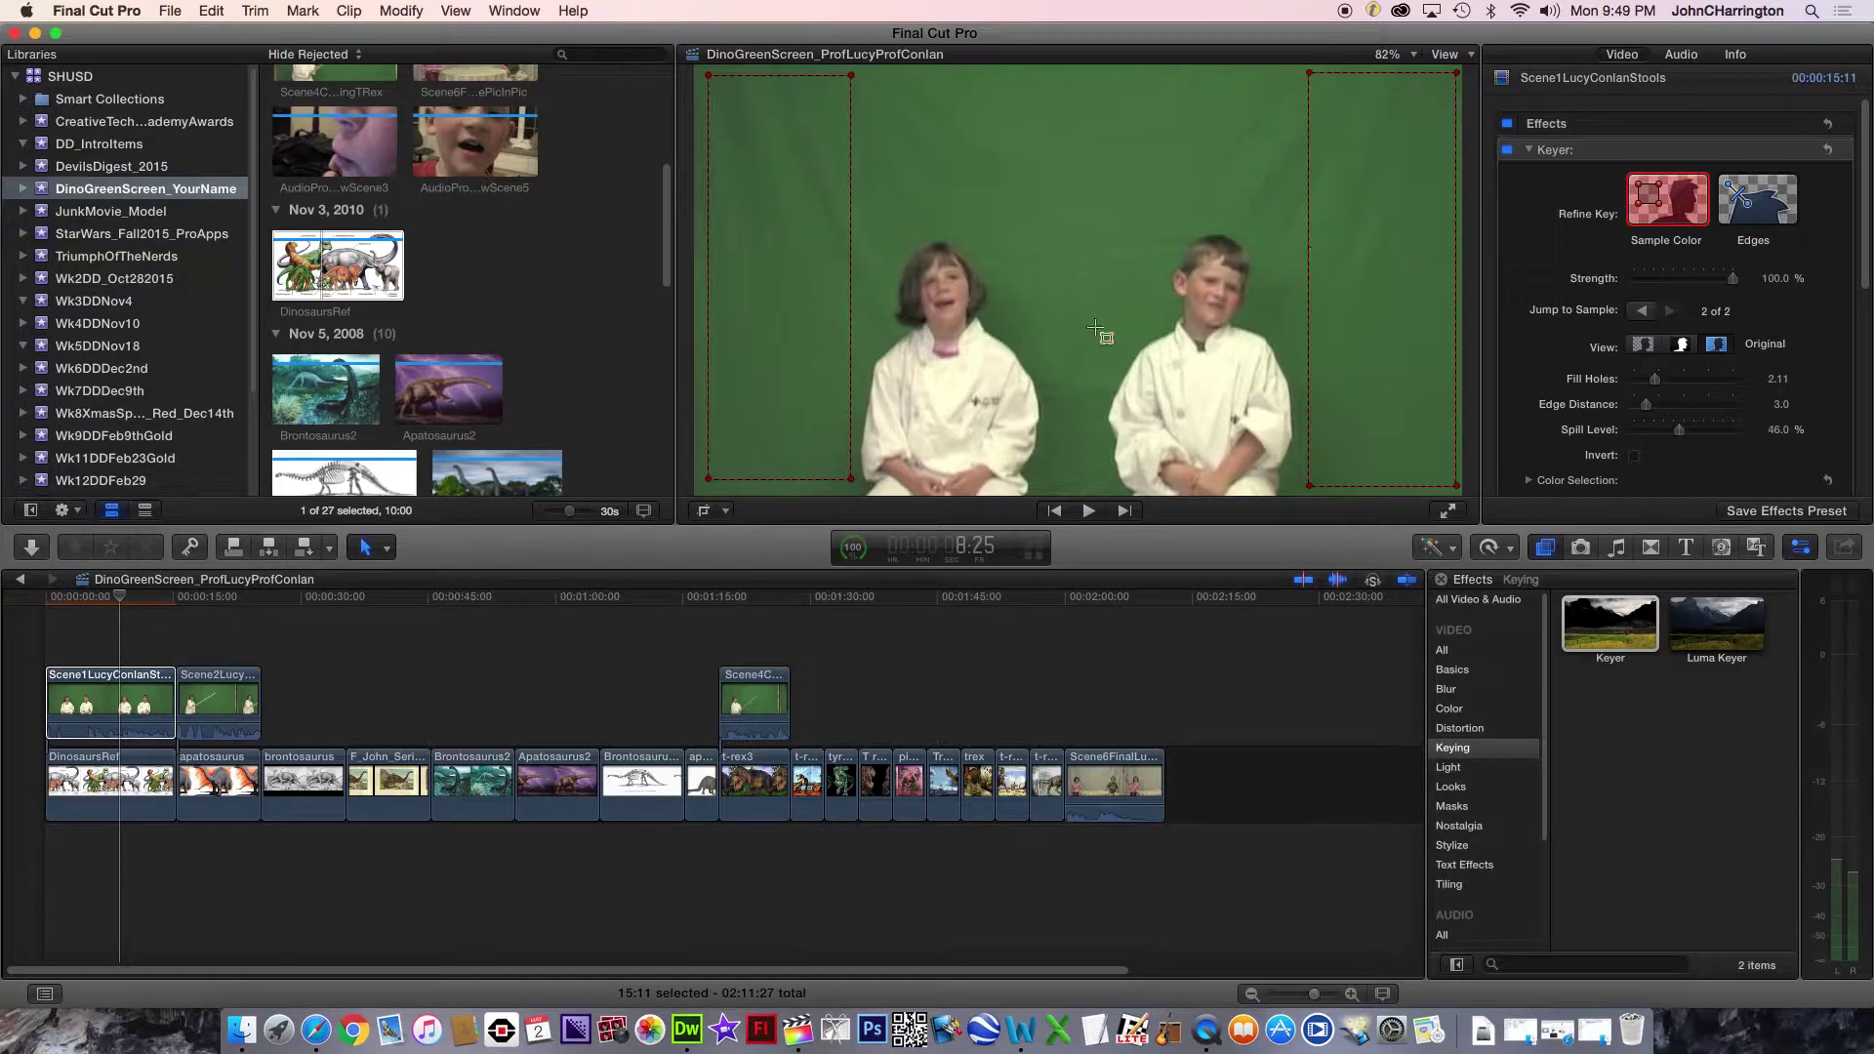
drag(1020, 335, 1140, 72)
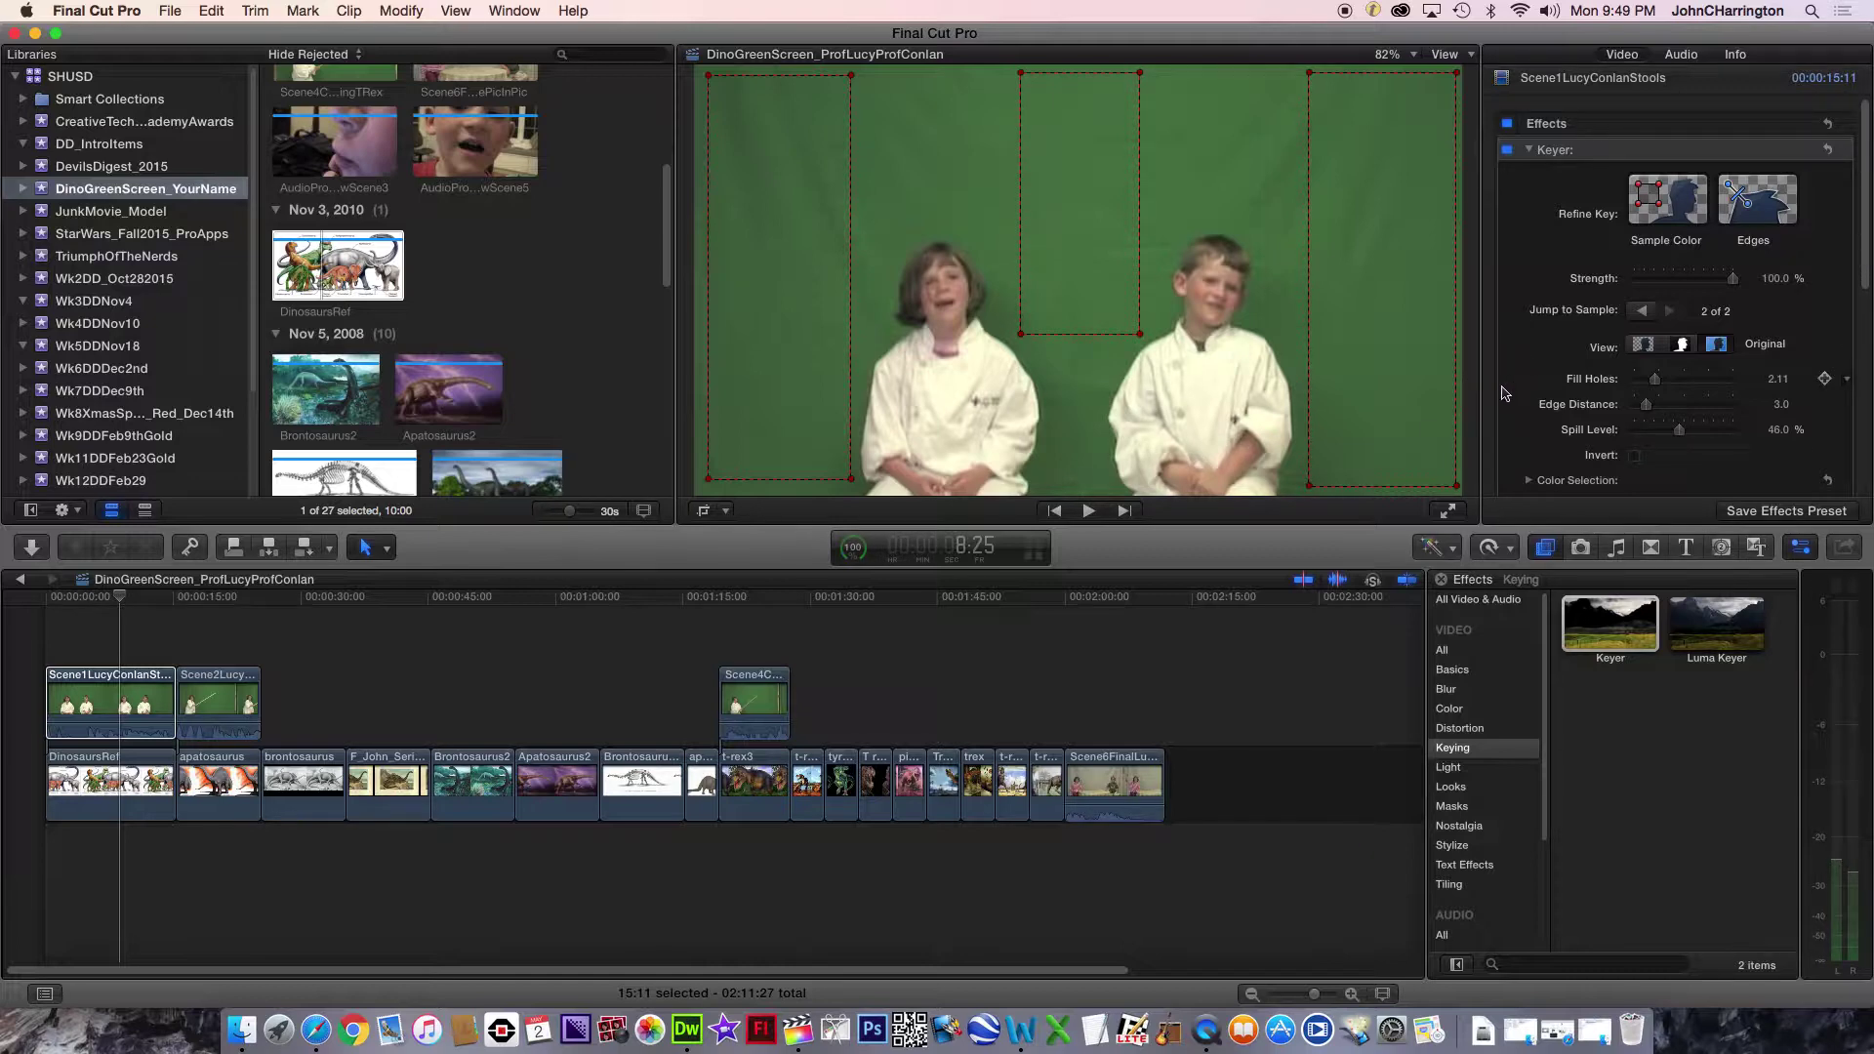
click(222, 711)
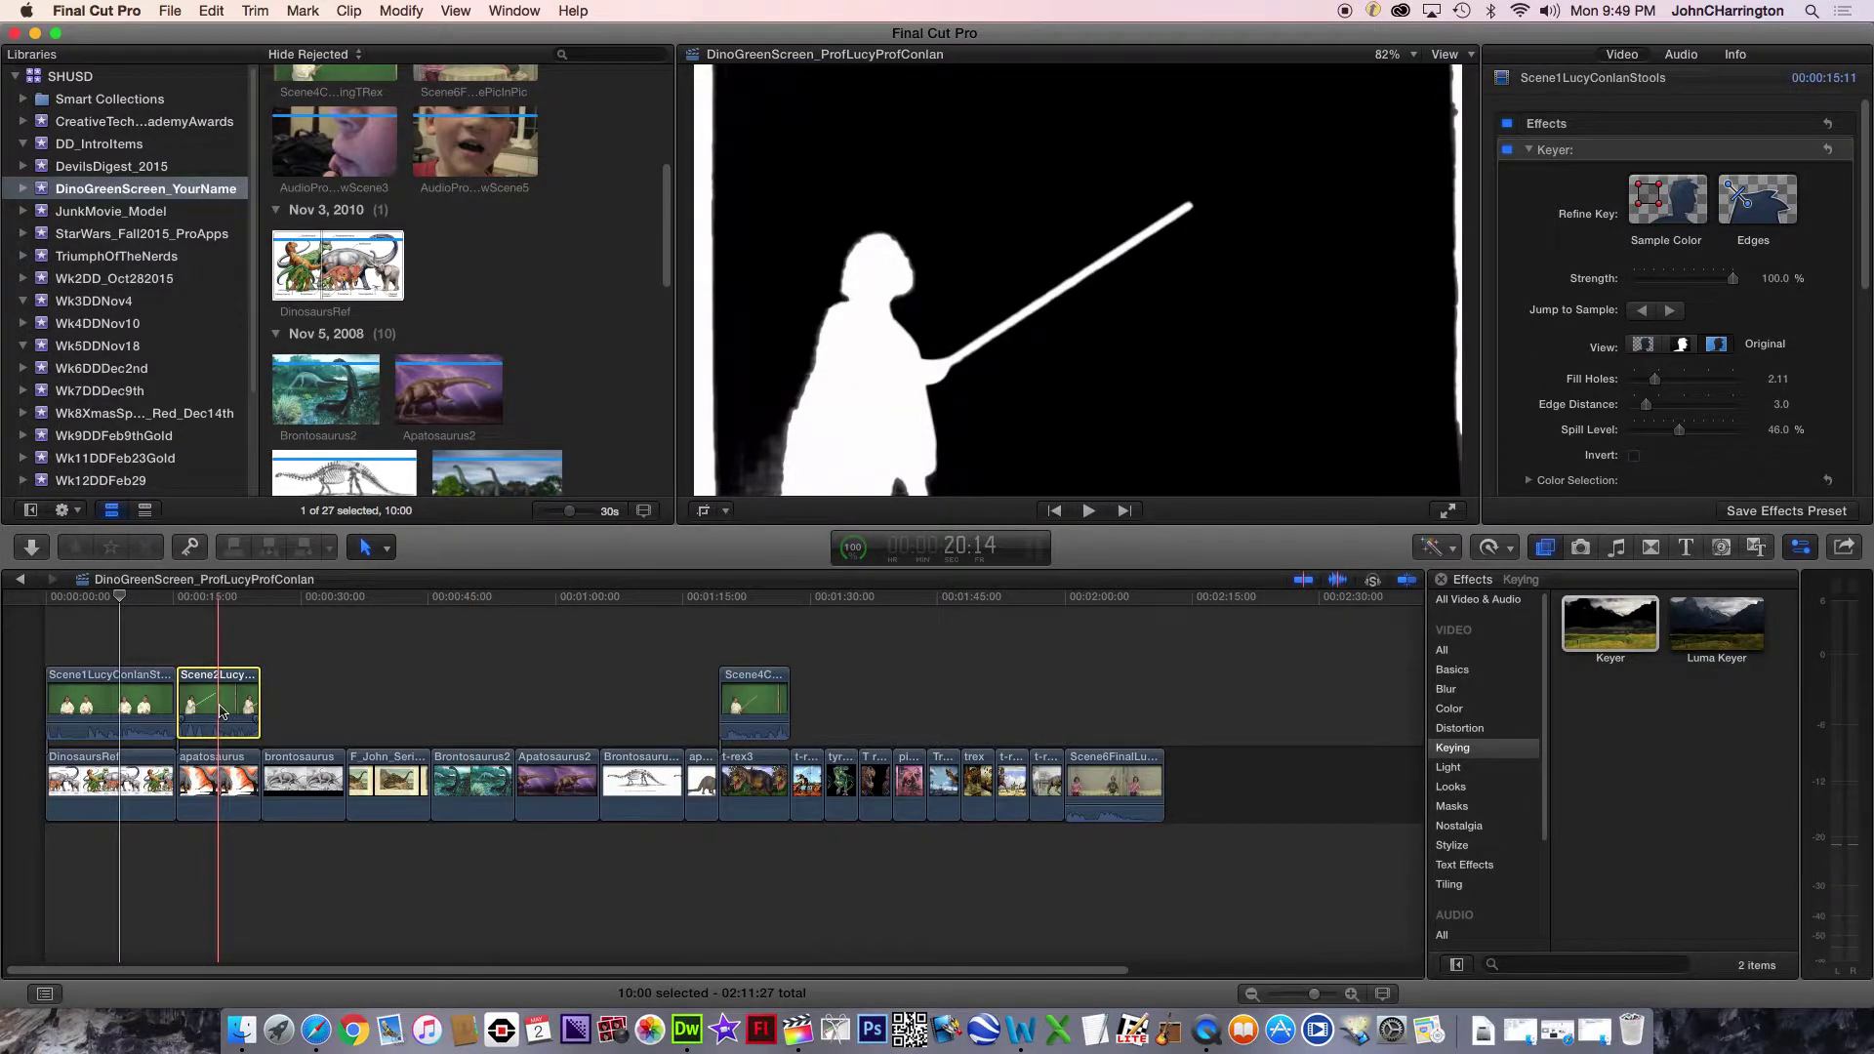
Review the brontosaurus shot near 00:00:14 in Matte and Composite, ending on Original view
click(1724, 346)
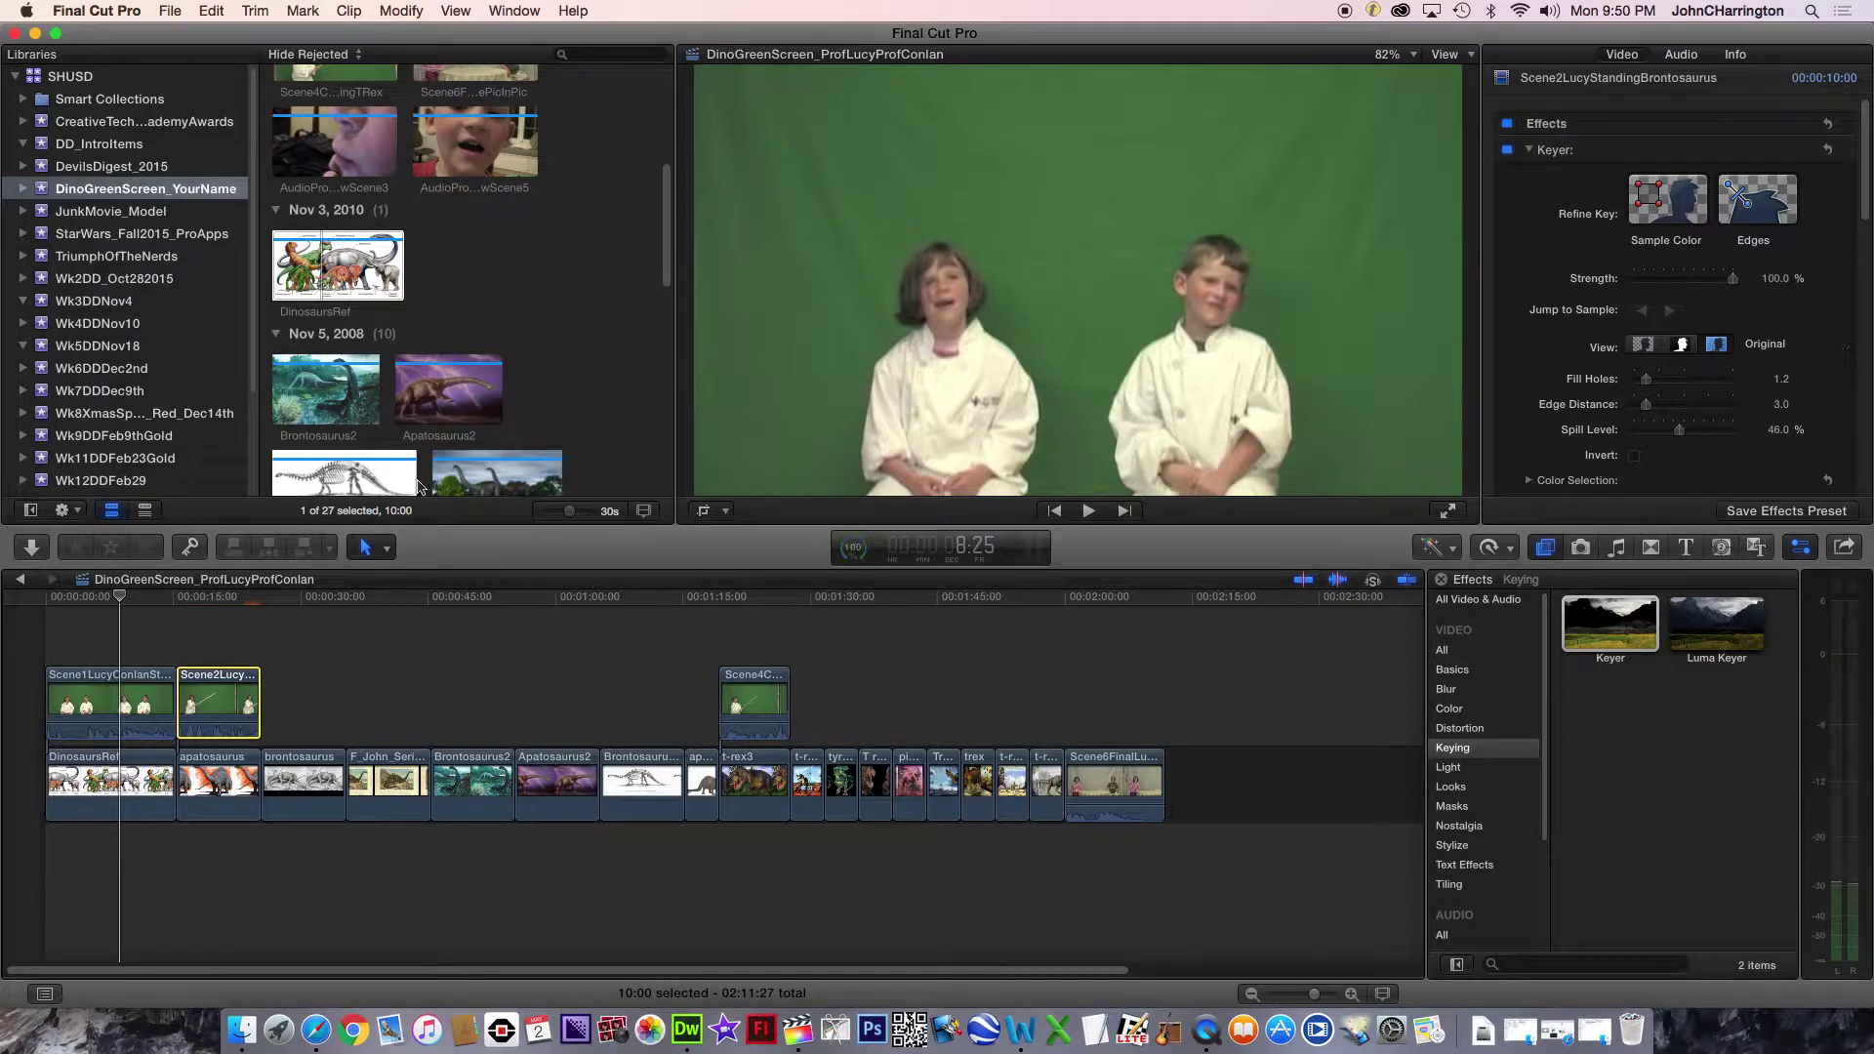
click(226, 603)
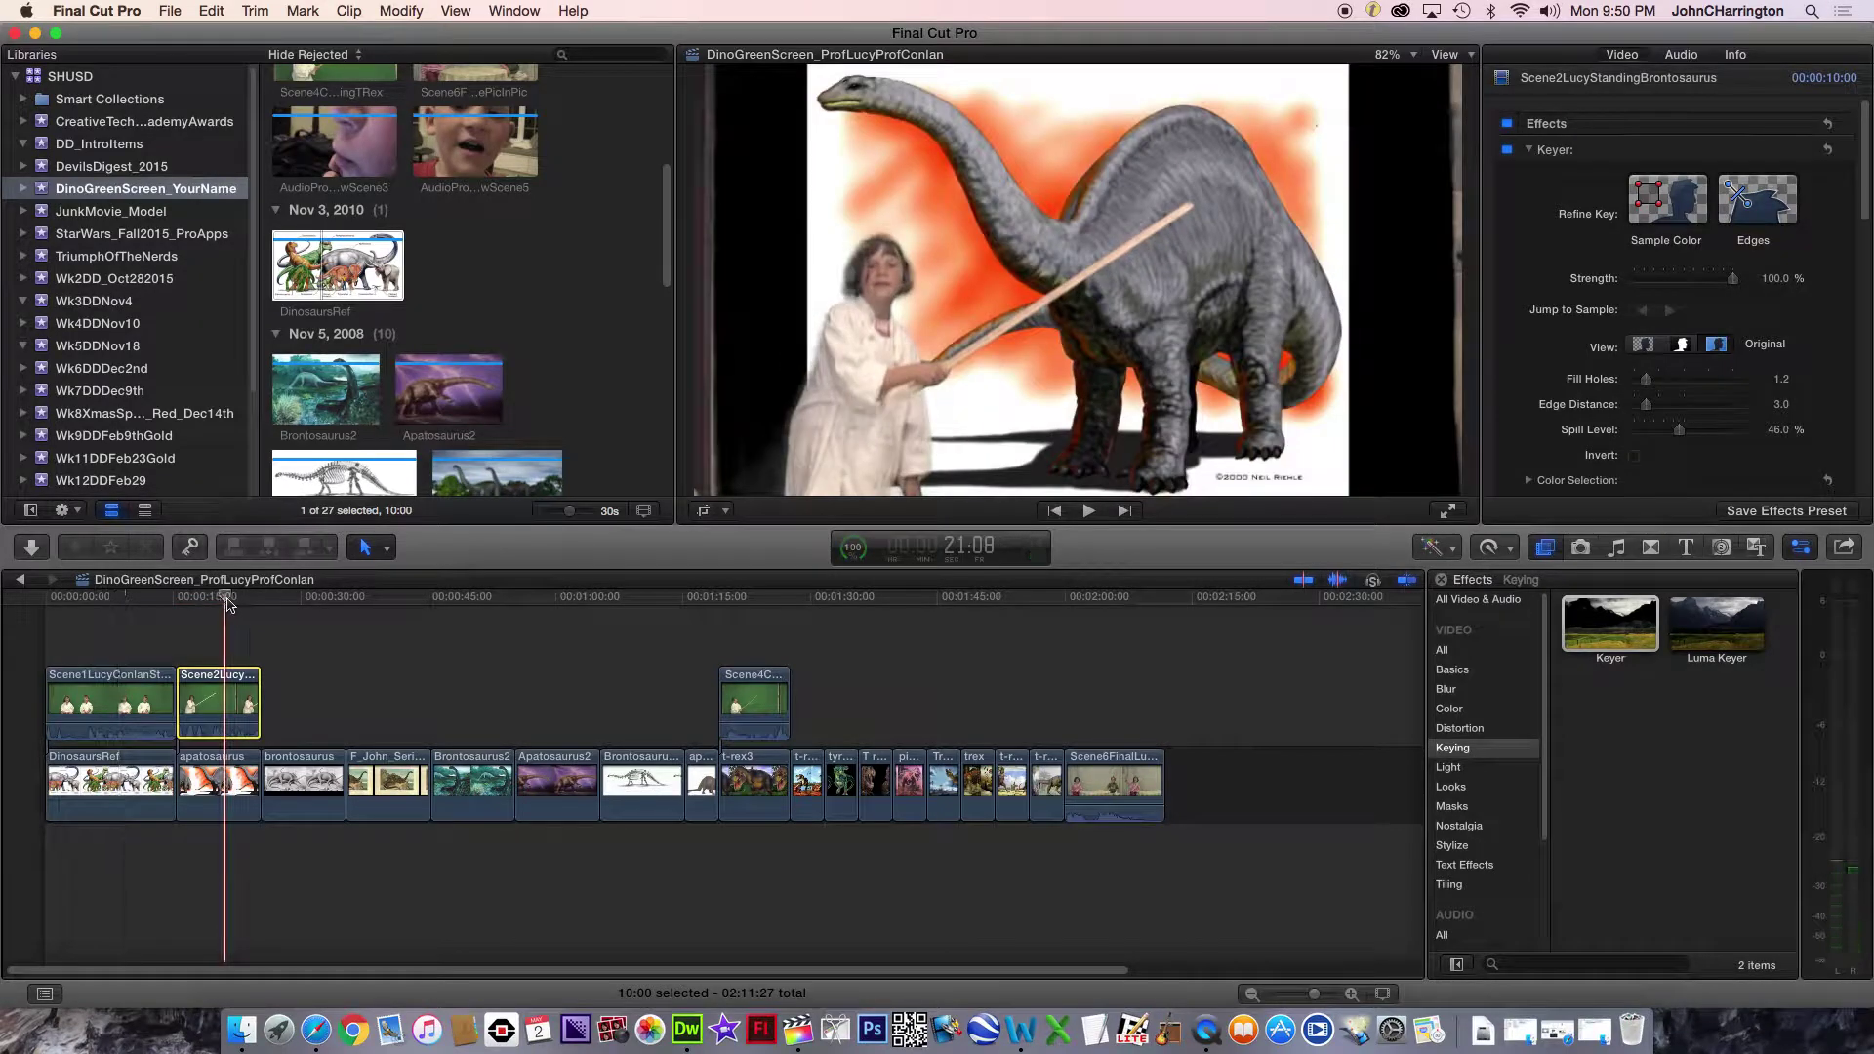
click(1681, 344)
click(1715, 344)
click(1644, 345)
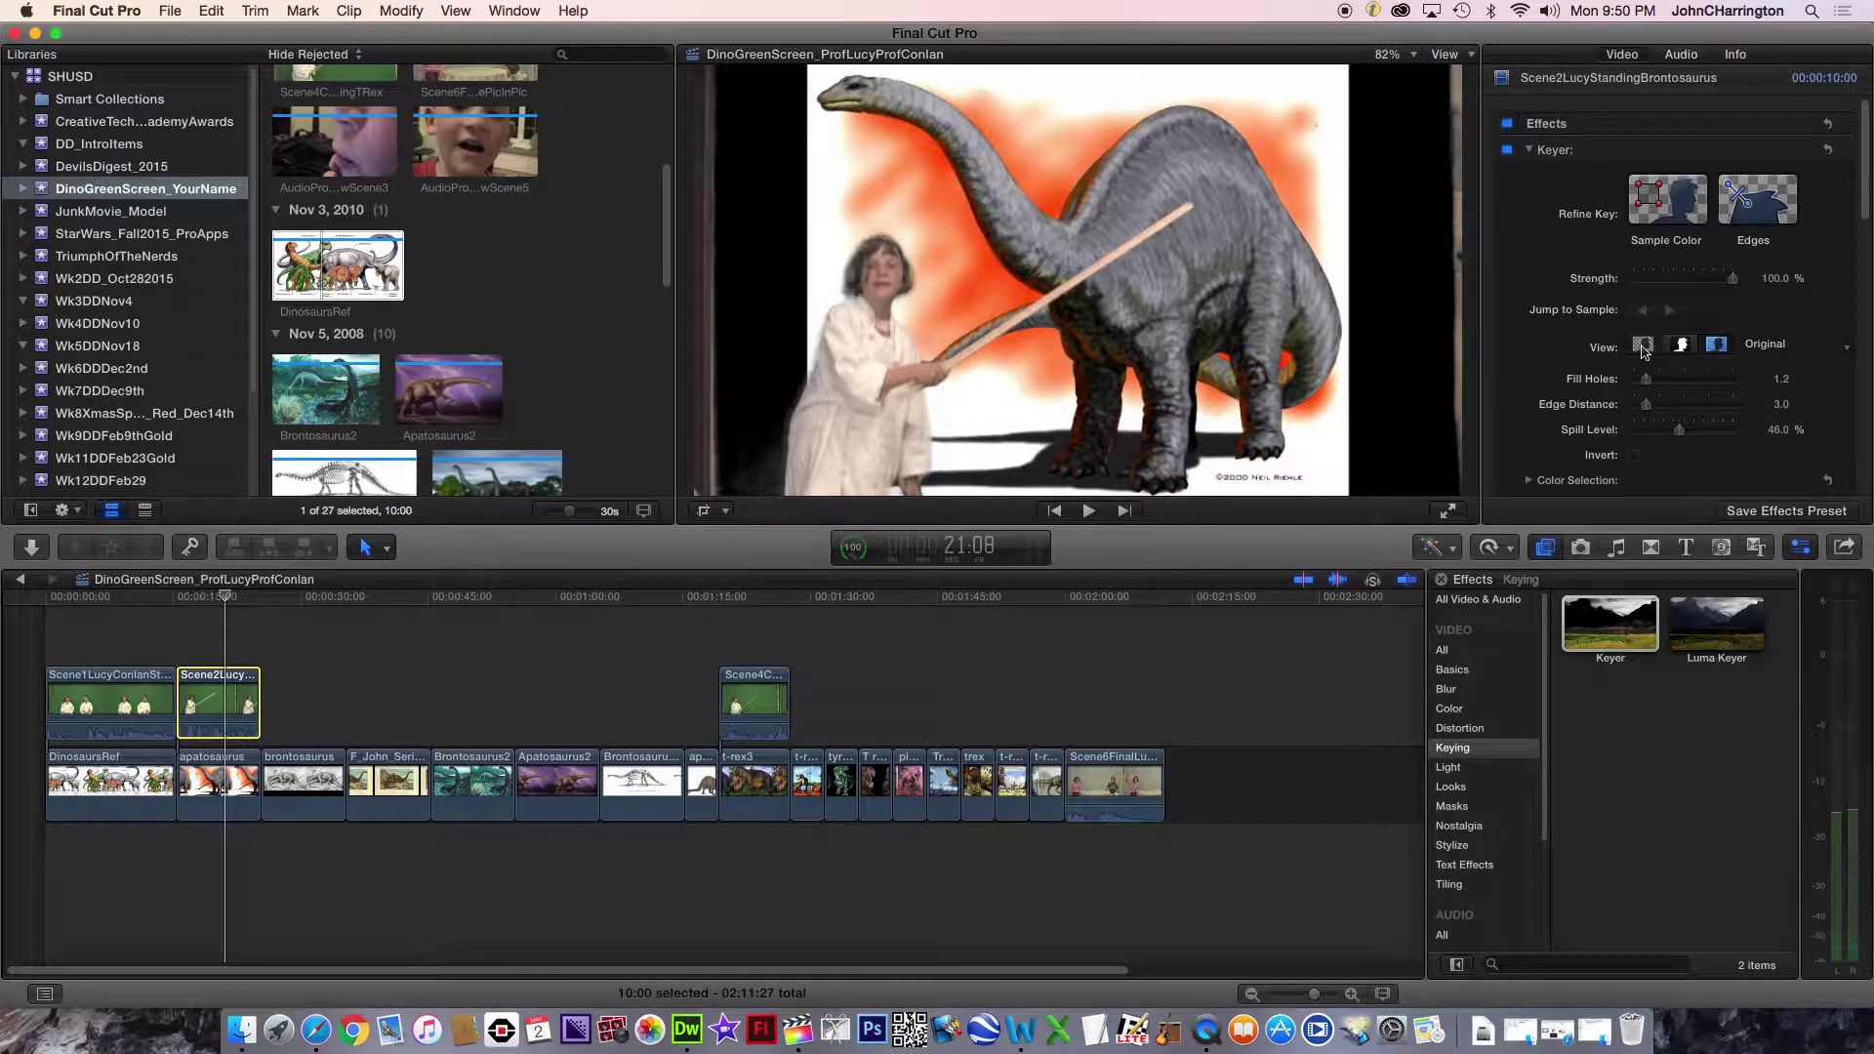
click(1715, 345)
On the Scene4 t-rex clip, sample the green backdrop right of the boy in Original view
click(771, 699)
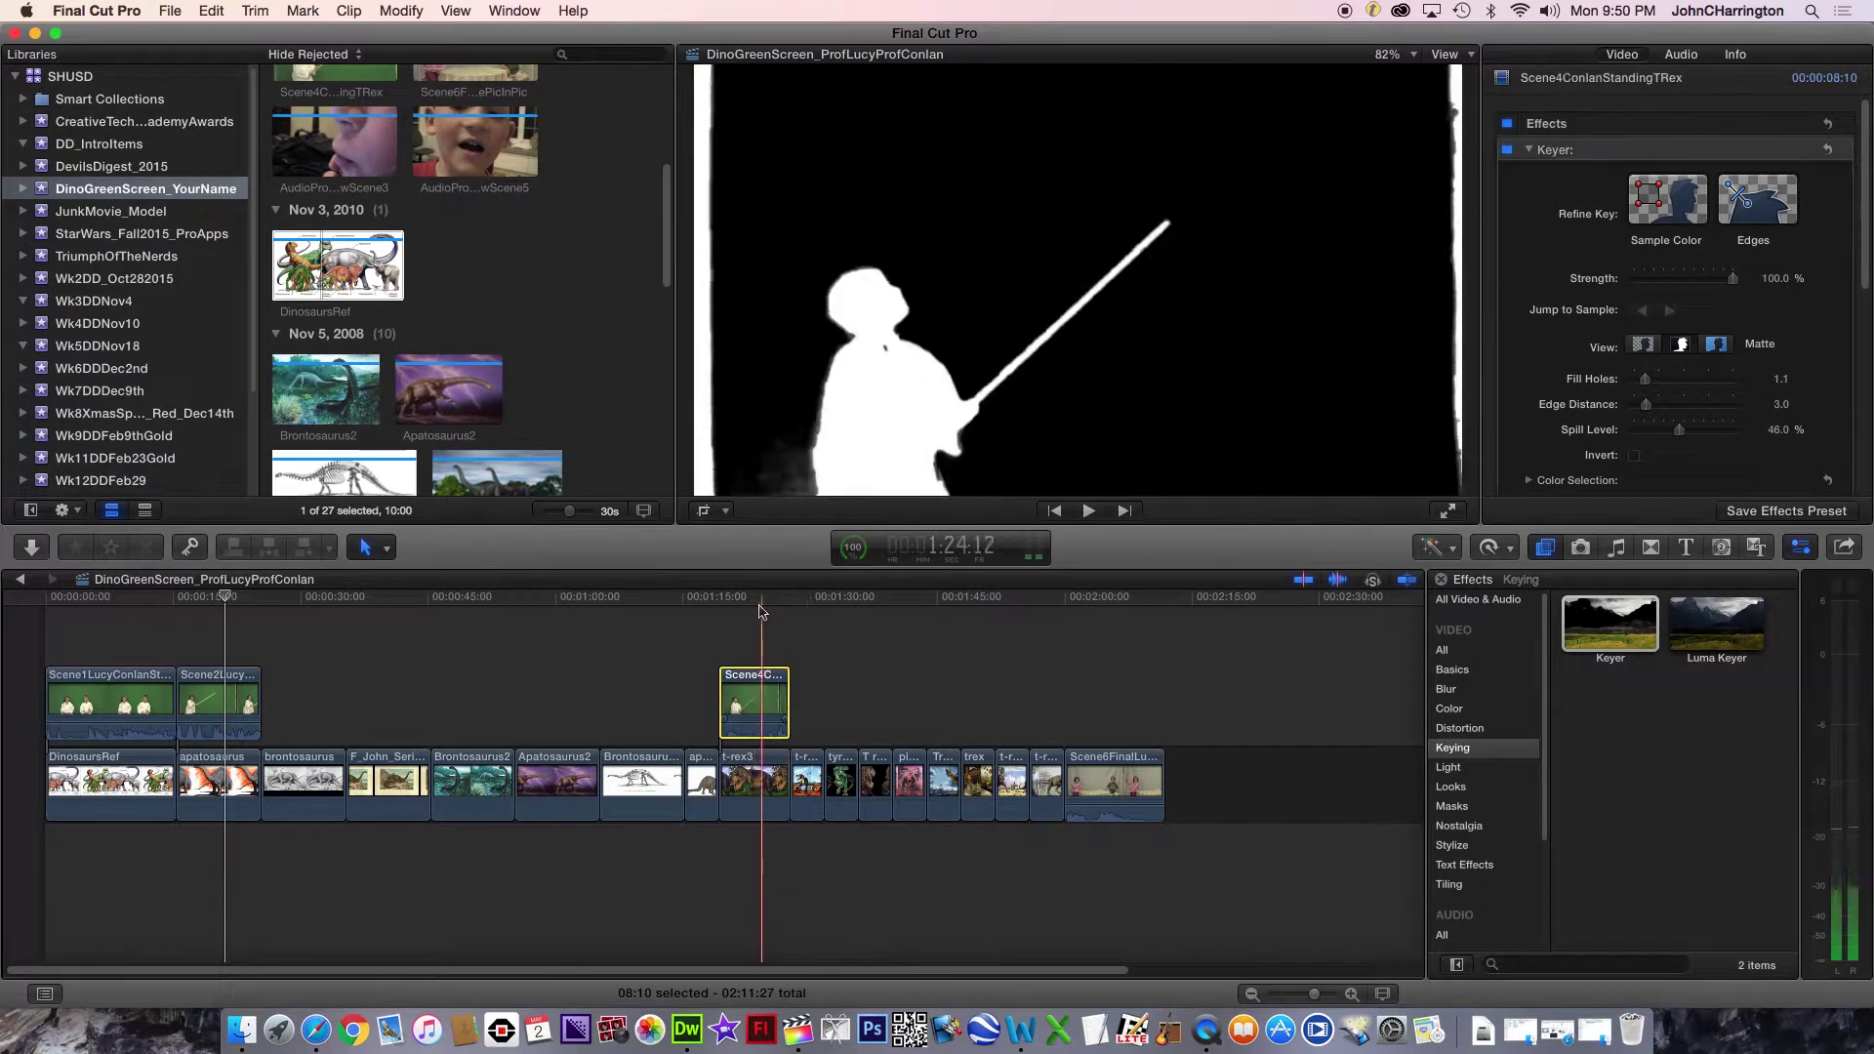
click(753, 698)
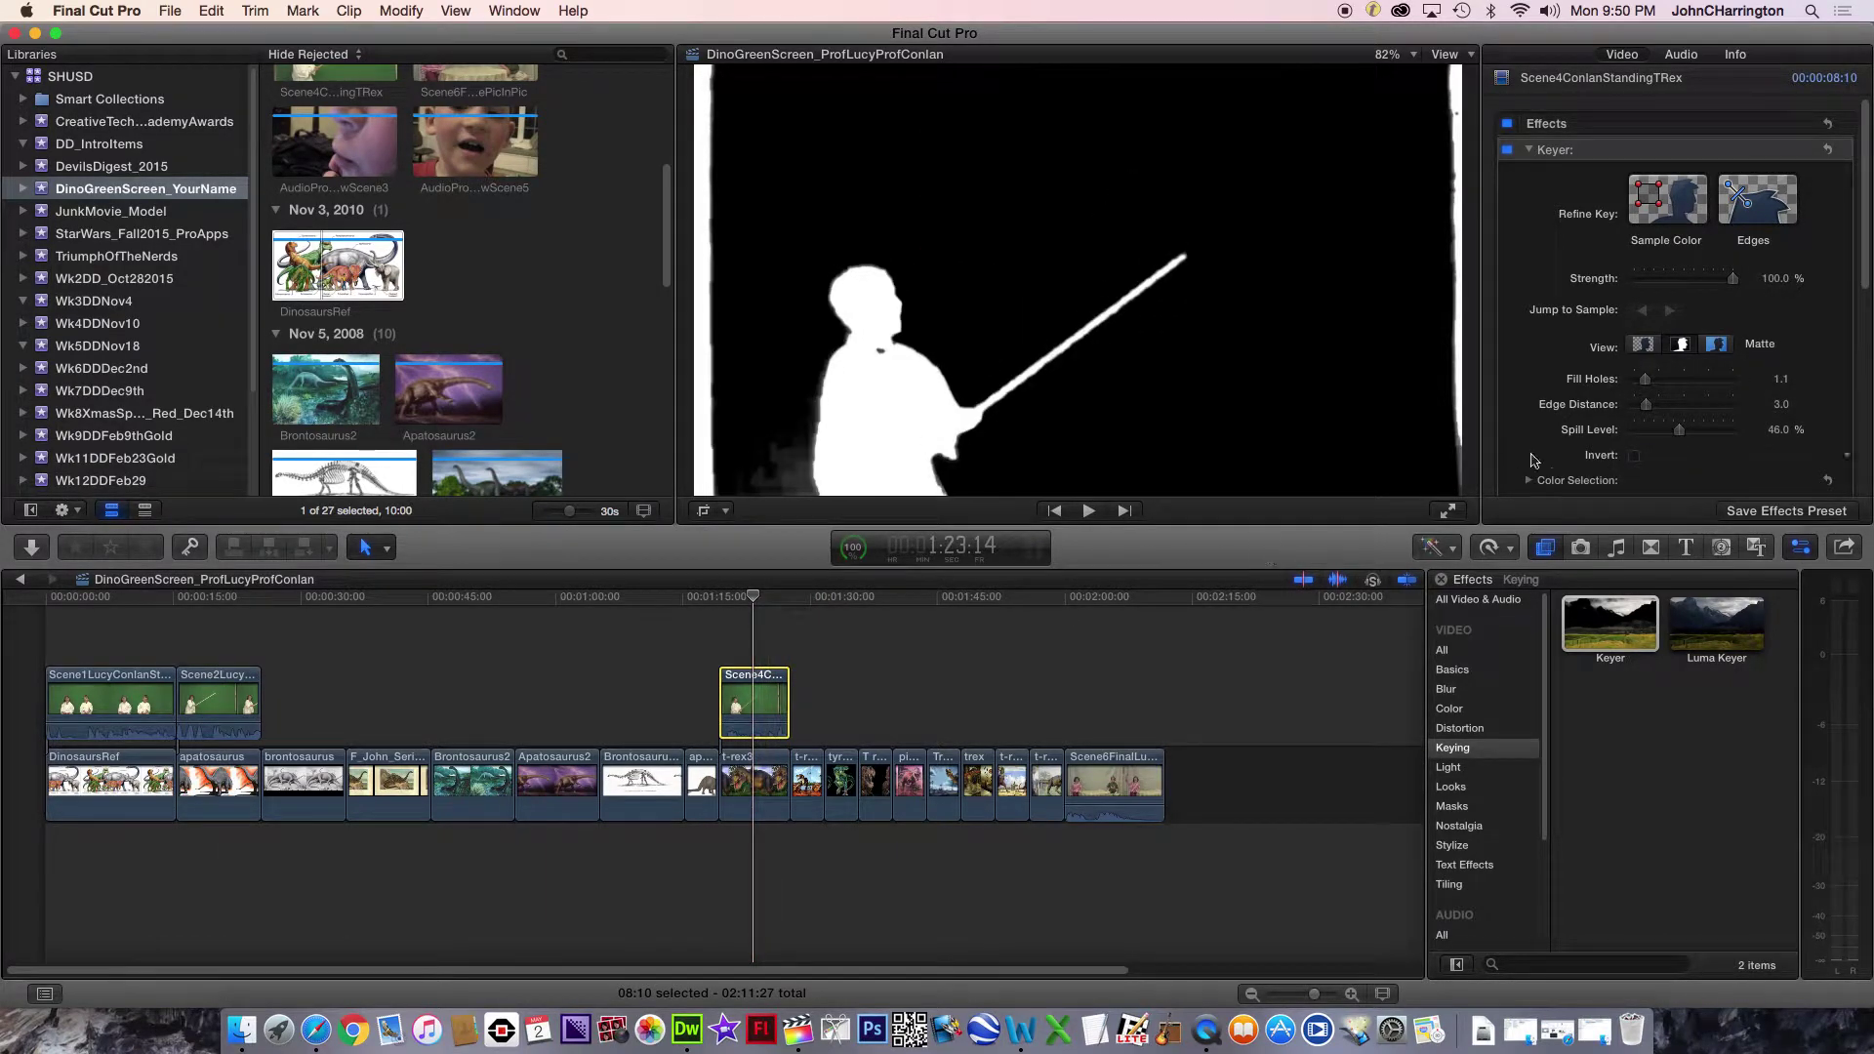
click(1720, 347)
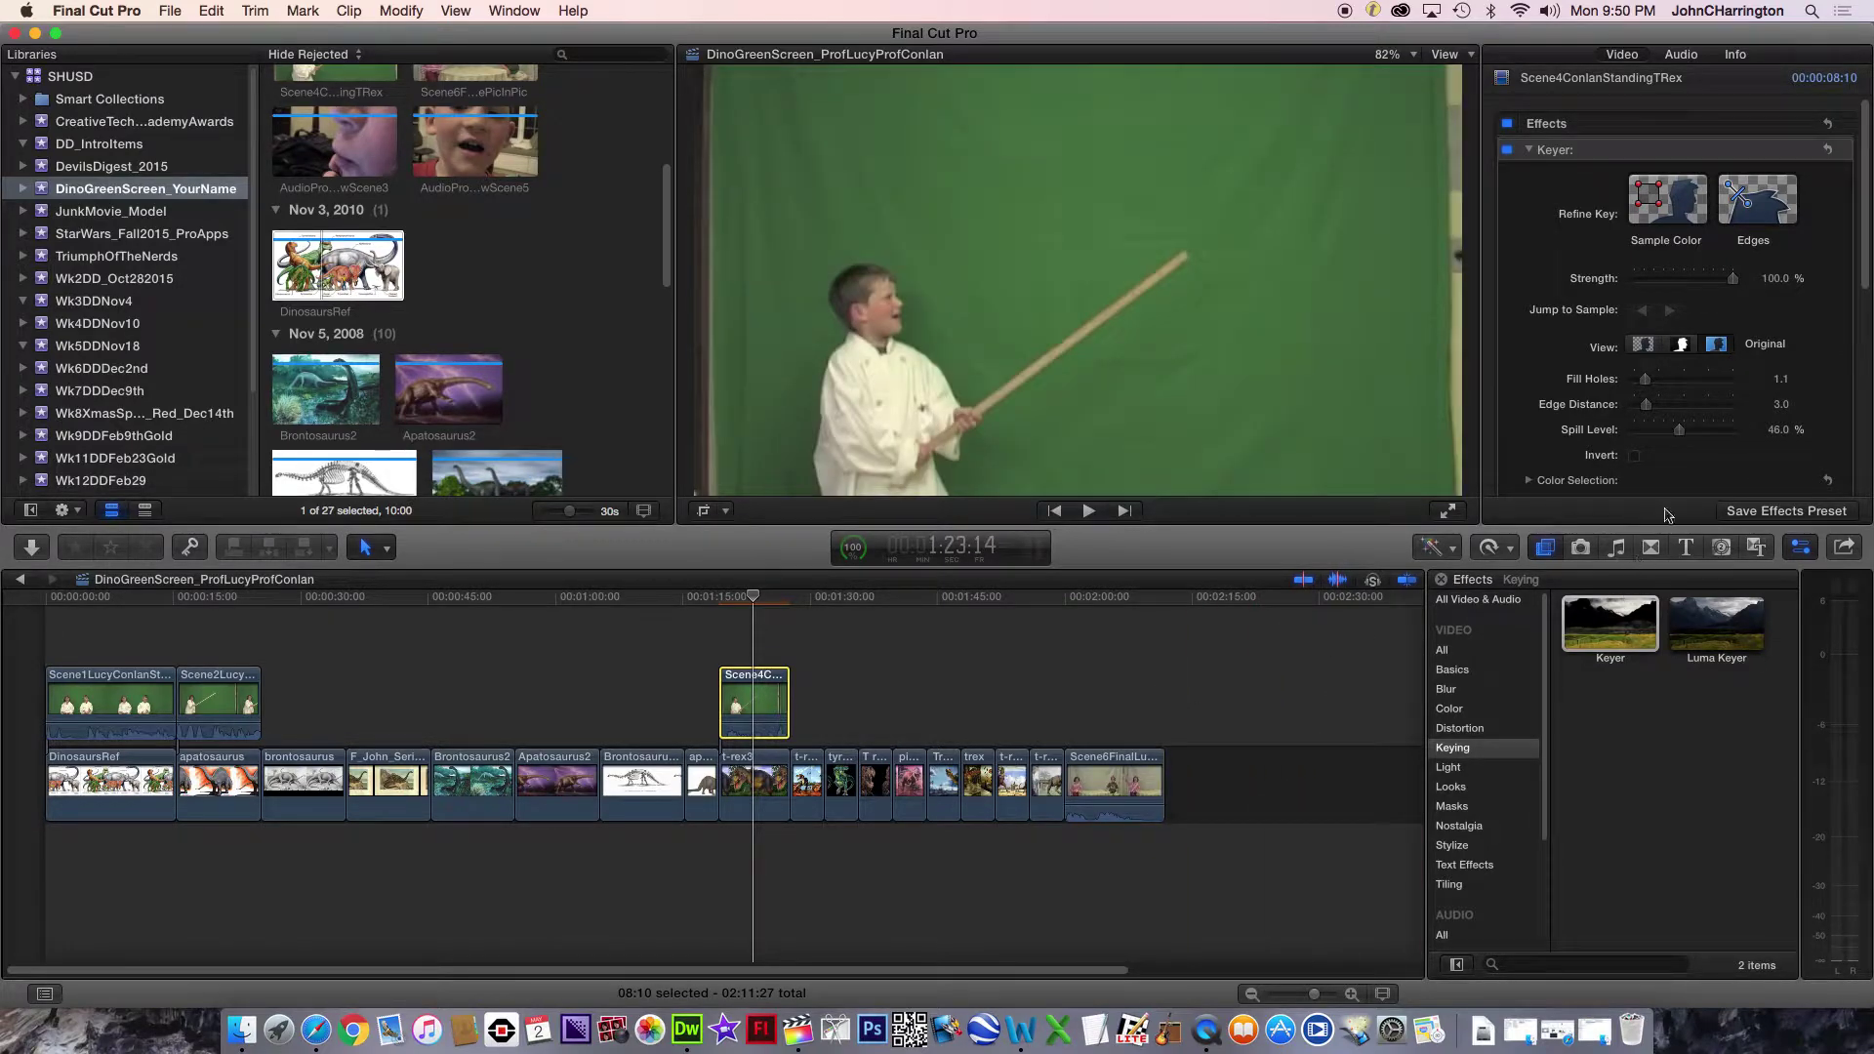
click(1692, 227)
drag(1231, 476, 1408, 78)
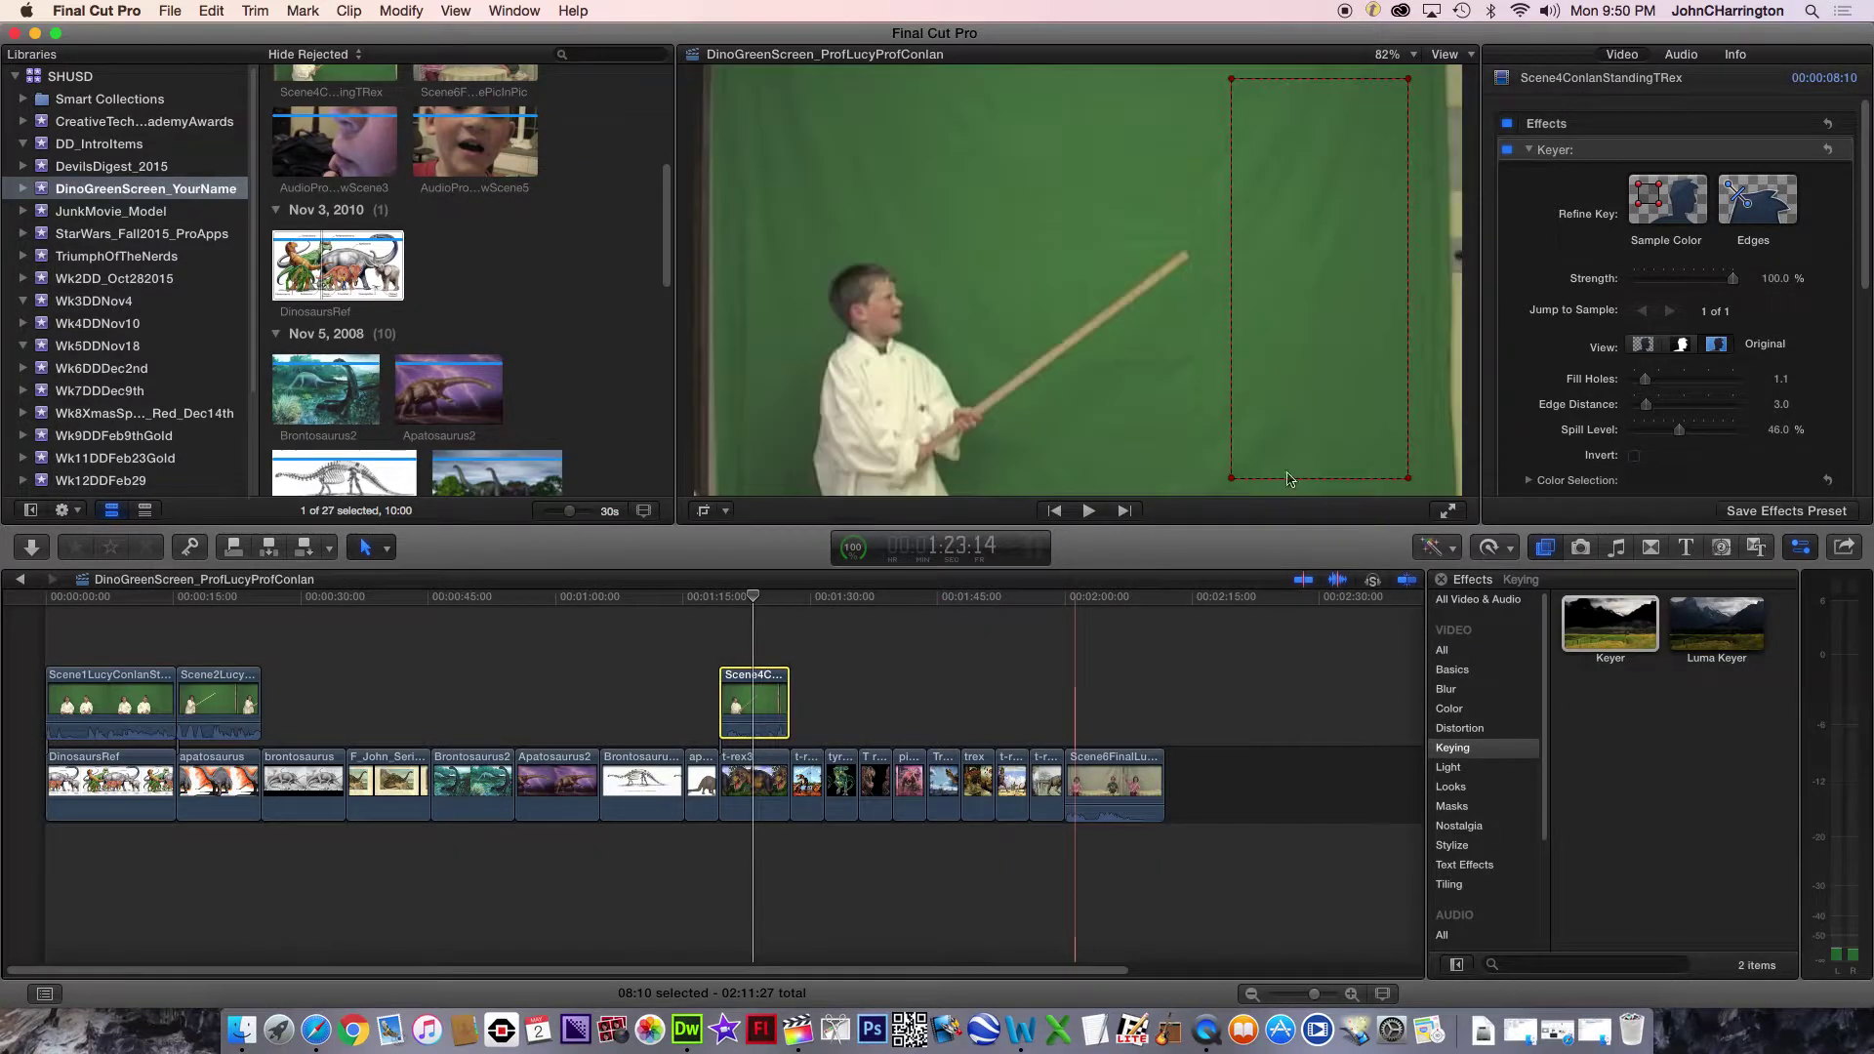
Show the Scene1 clip's two seated kids composited over the dinosaur chart
click(138, 723)
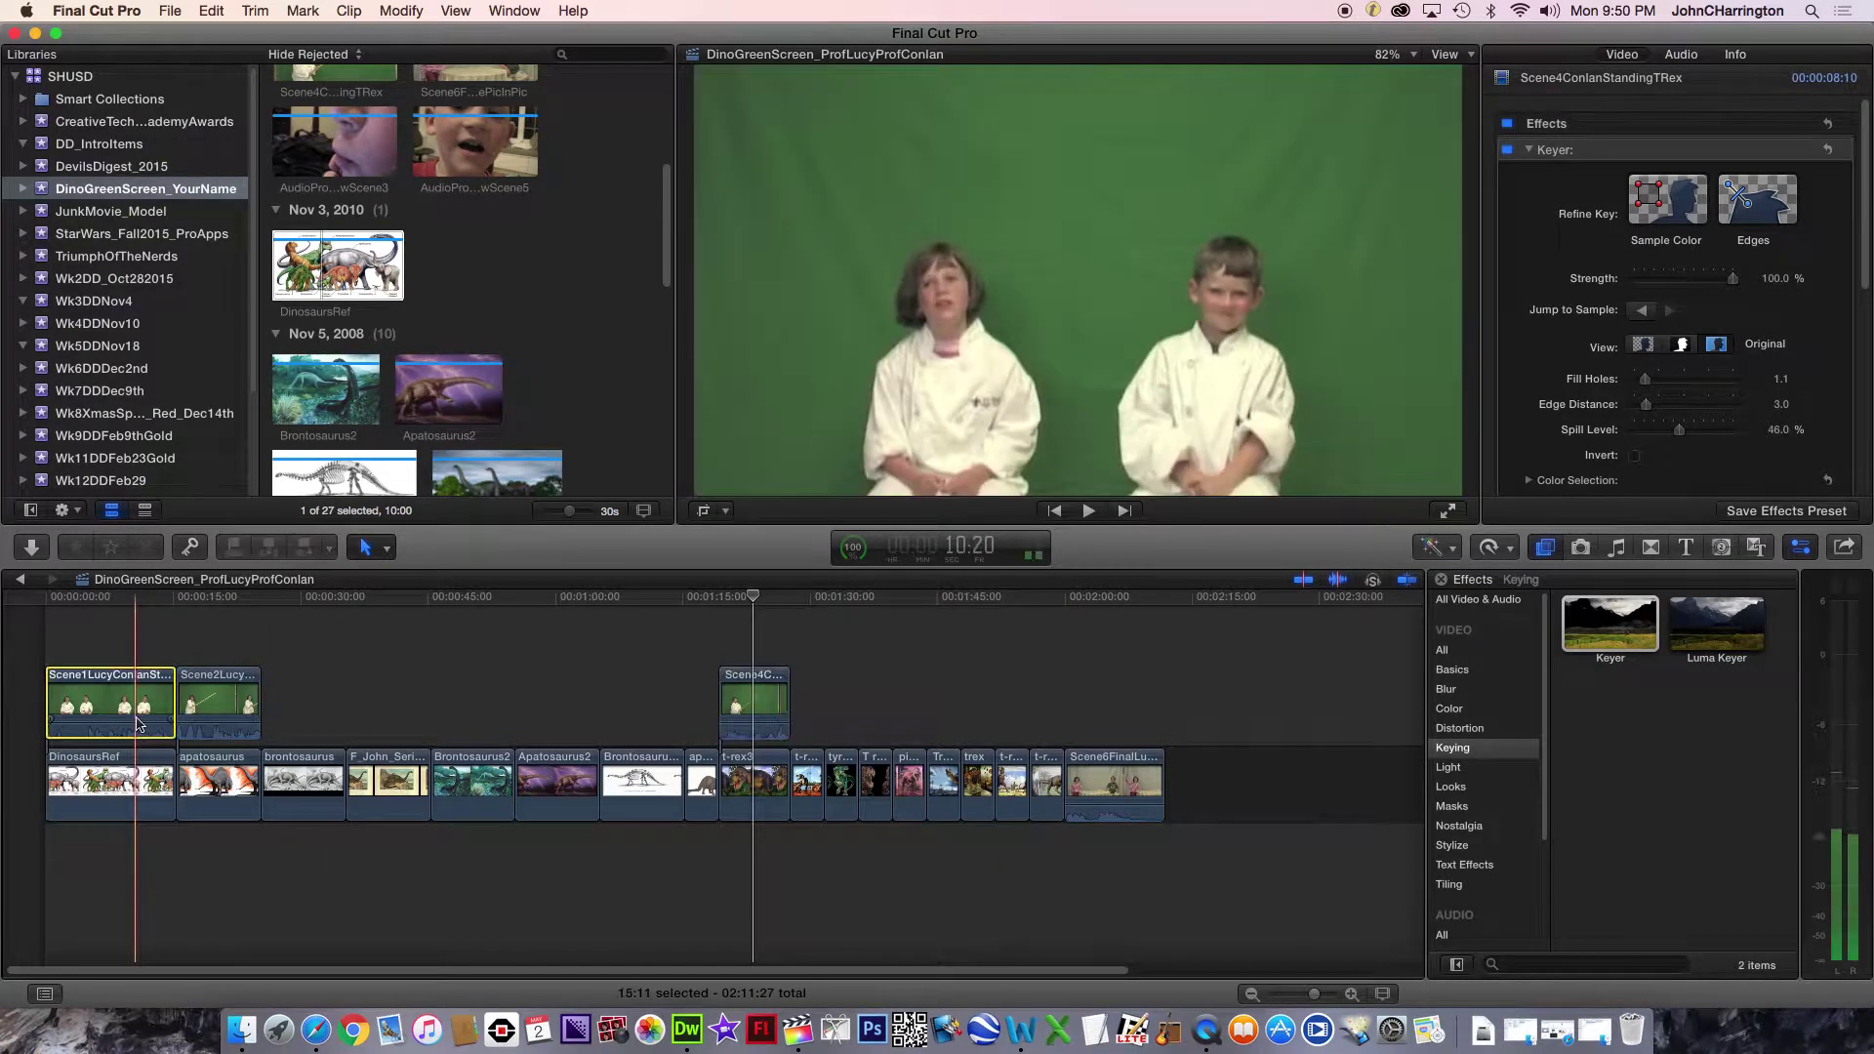
click(117, 595)
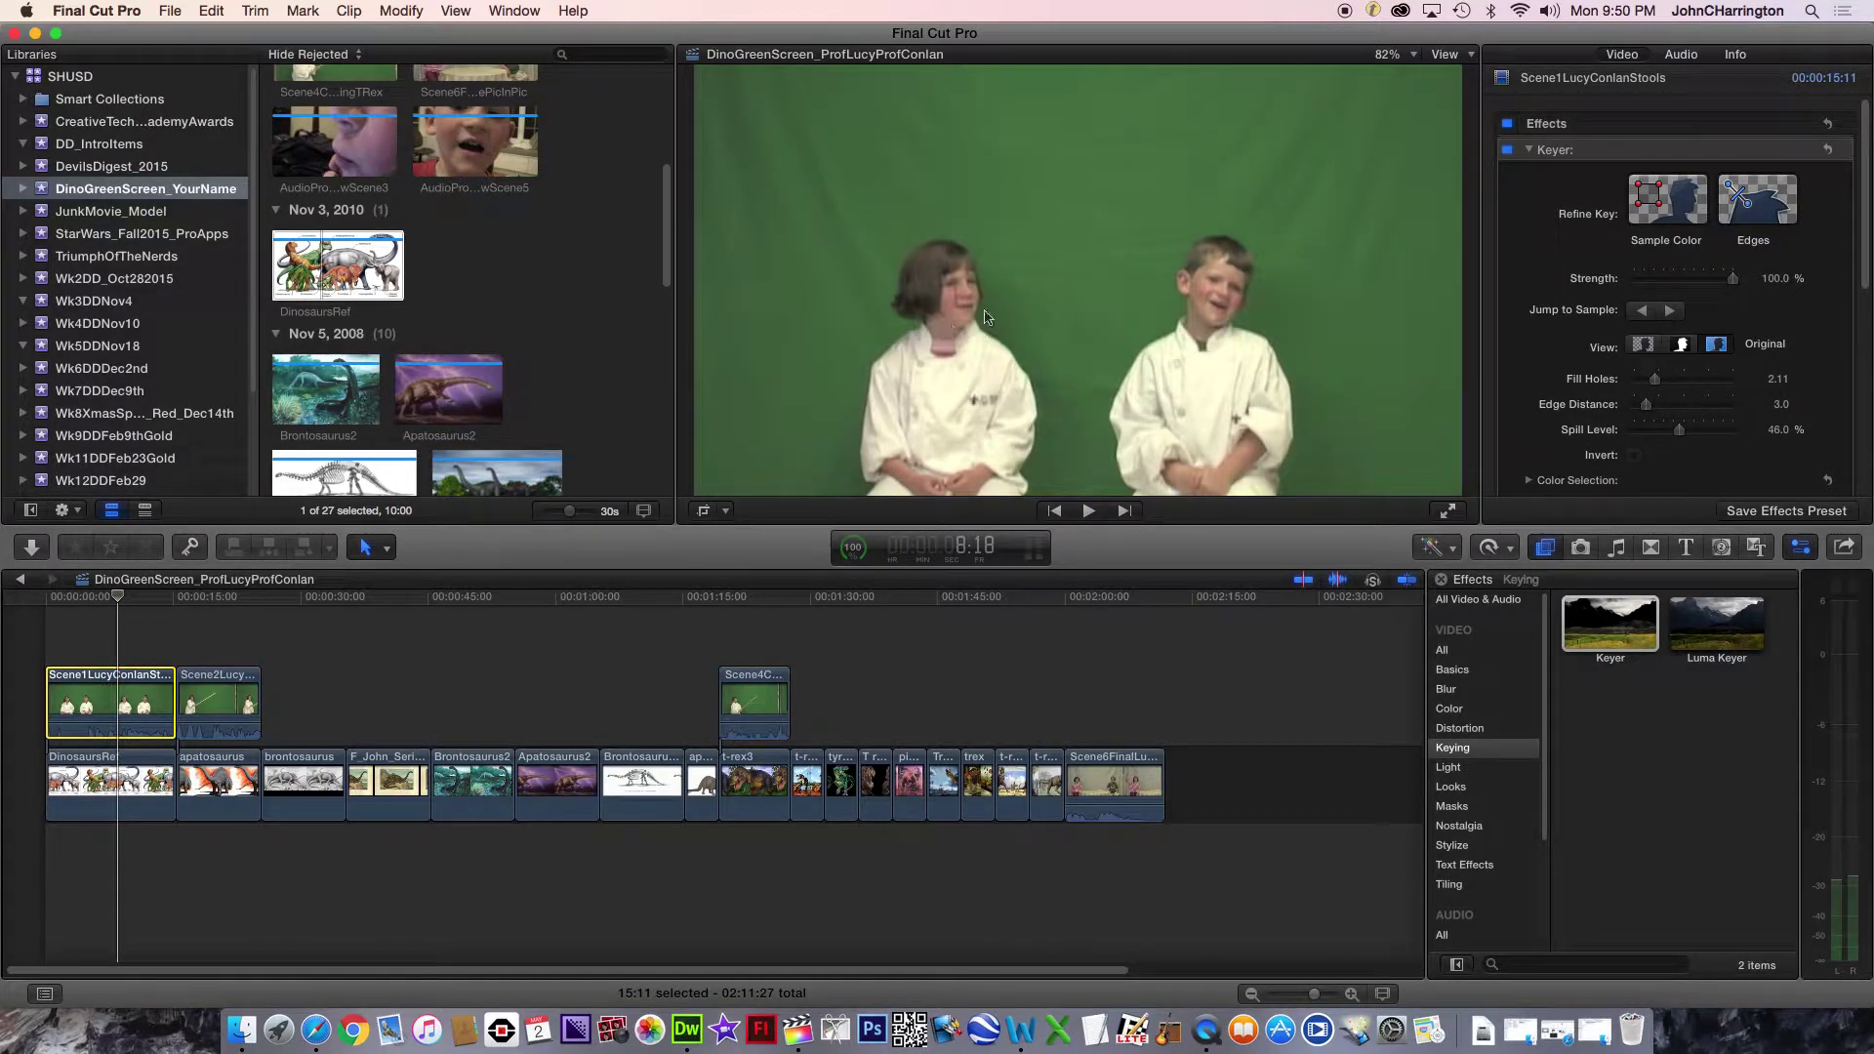
click(1646, 350)
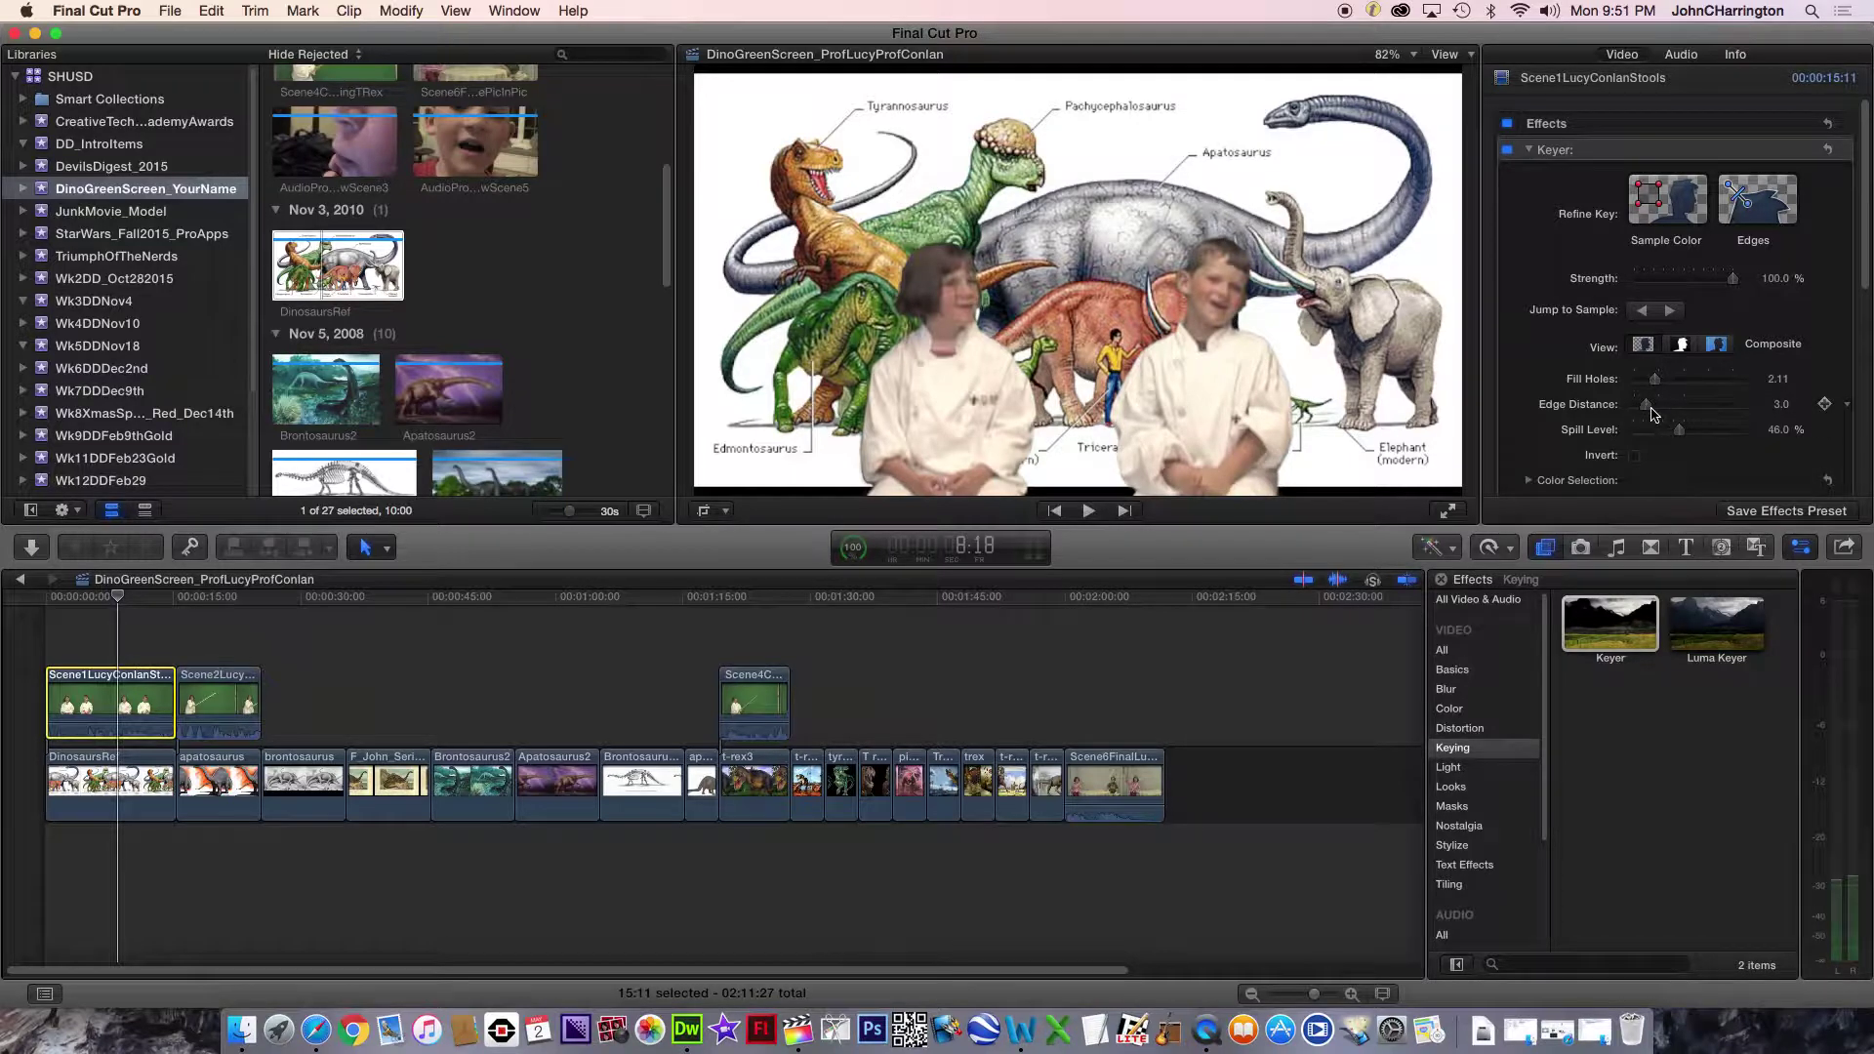
Try Edge Distance and Spill Level changes, undoing back to Edge Distance 3.0 and Spill Level 46.0%
drag(1651, 408, 1749, 398)
key(super+z)
mouse_move(1680, 436)
mouse_down()
mouse_move(1655, 435)
mouse_move(1676, 438)
mouse_up()
key(super+z)
key(super+shift+z)
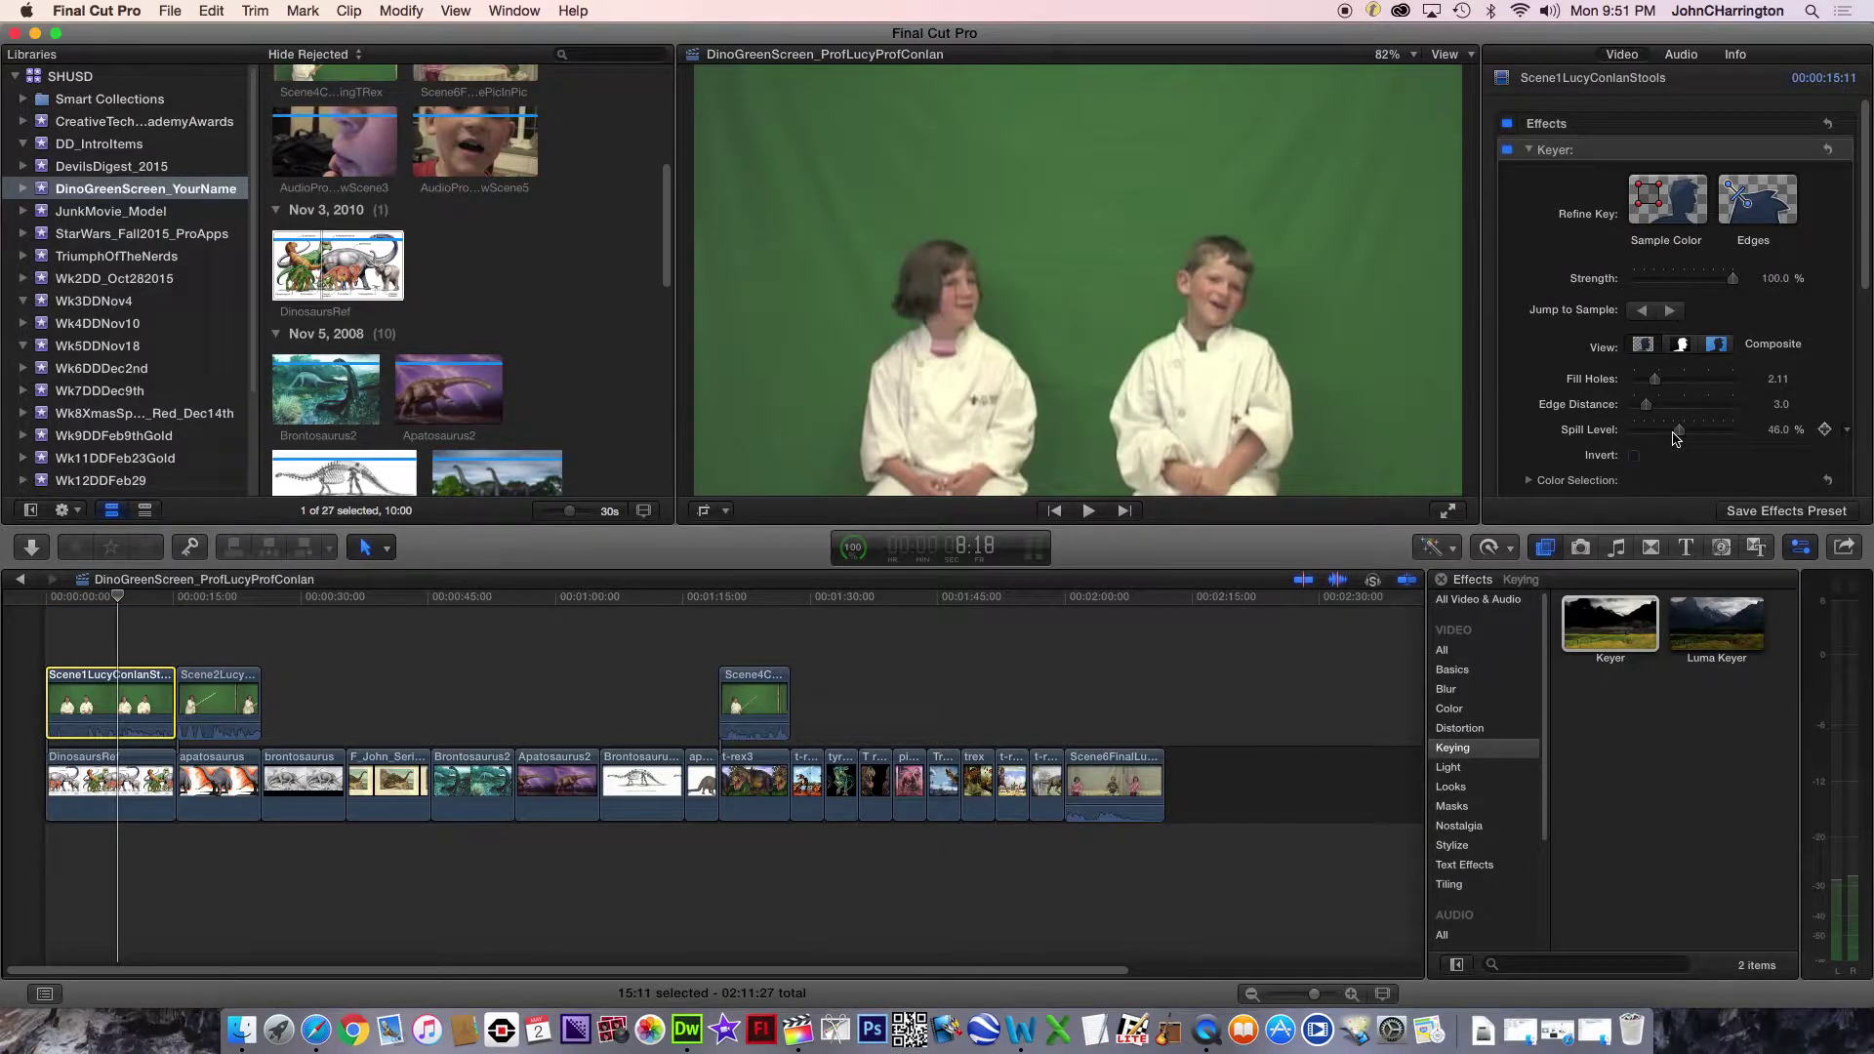
click(213, 13)
click(231, 35)
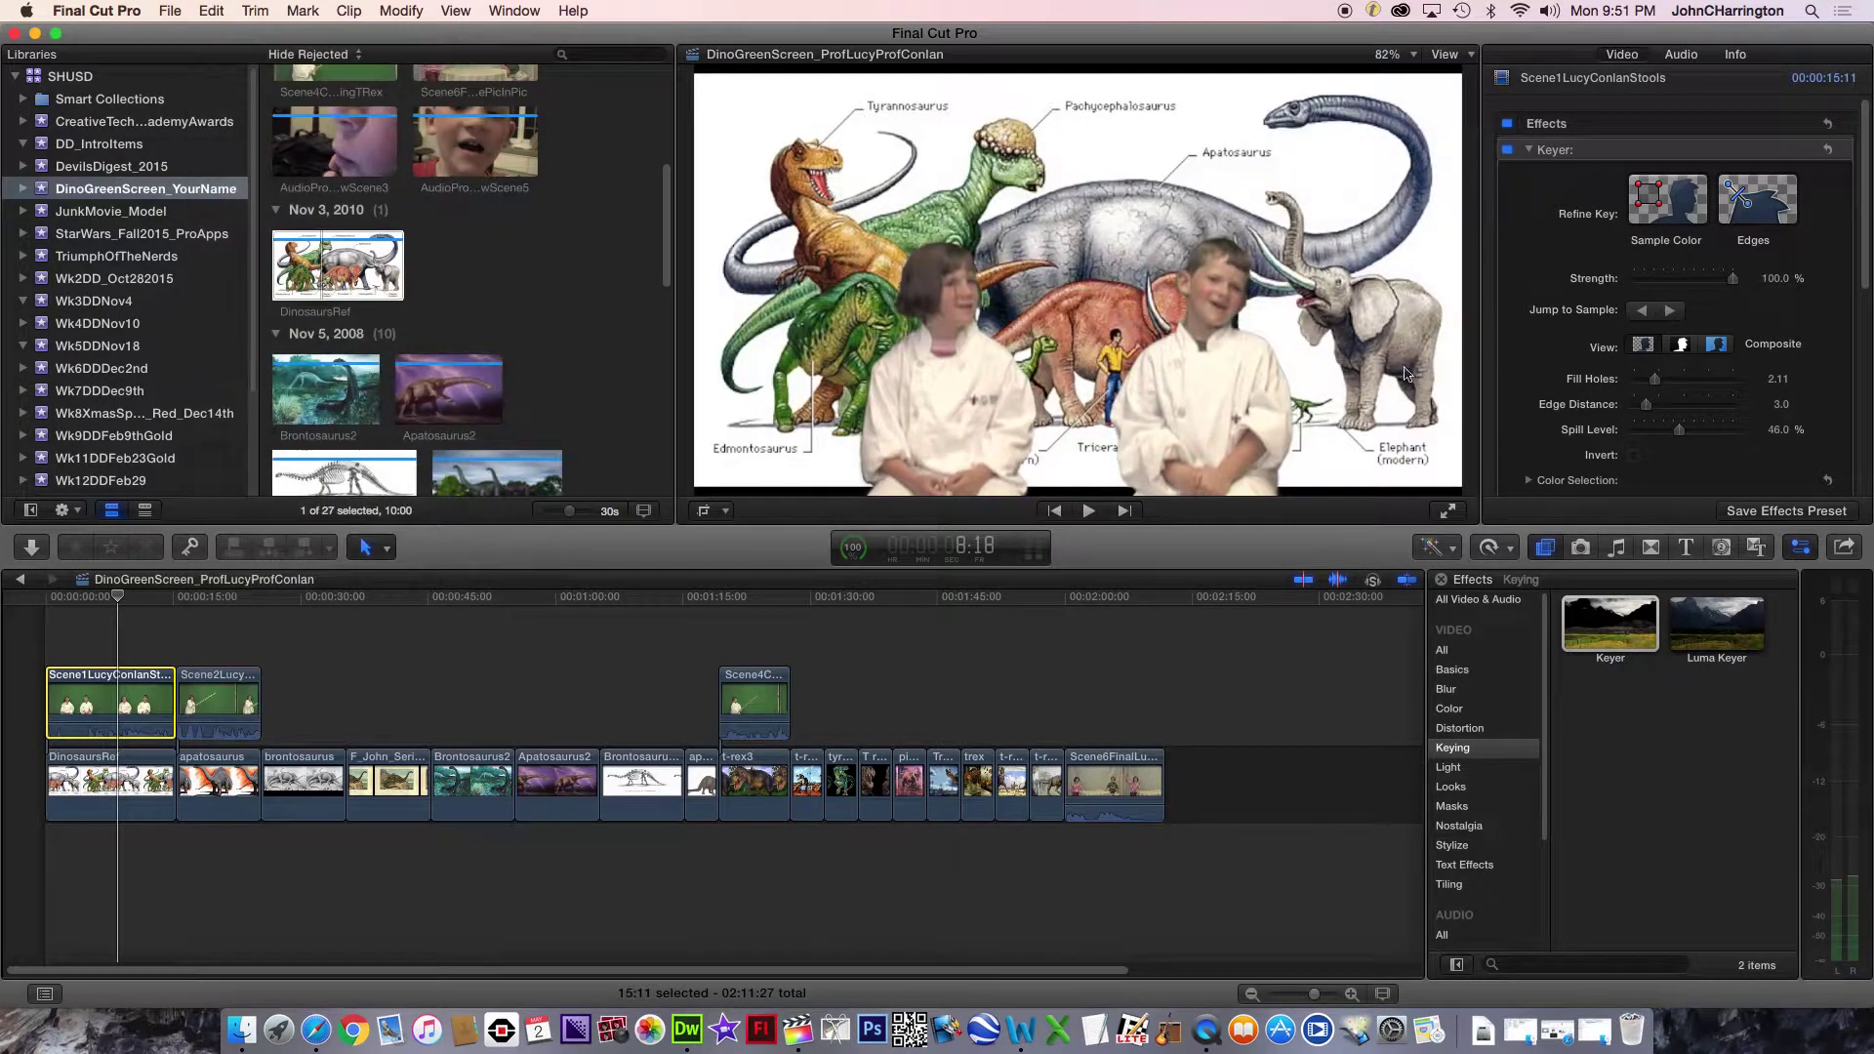
Select the brontosaurus clip and scrub through its frames around 20 seconds
click(217, 610)
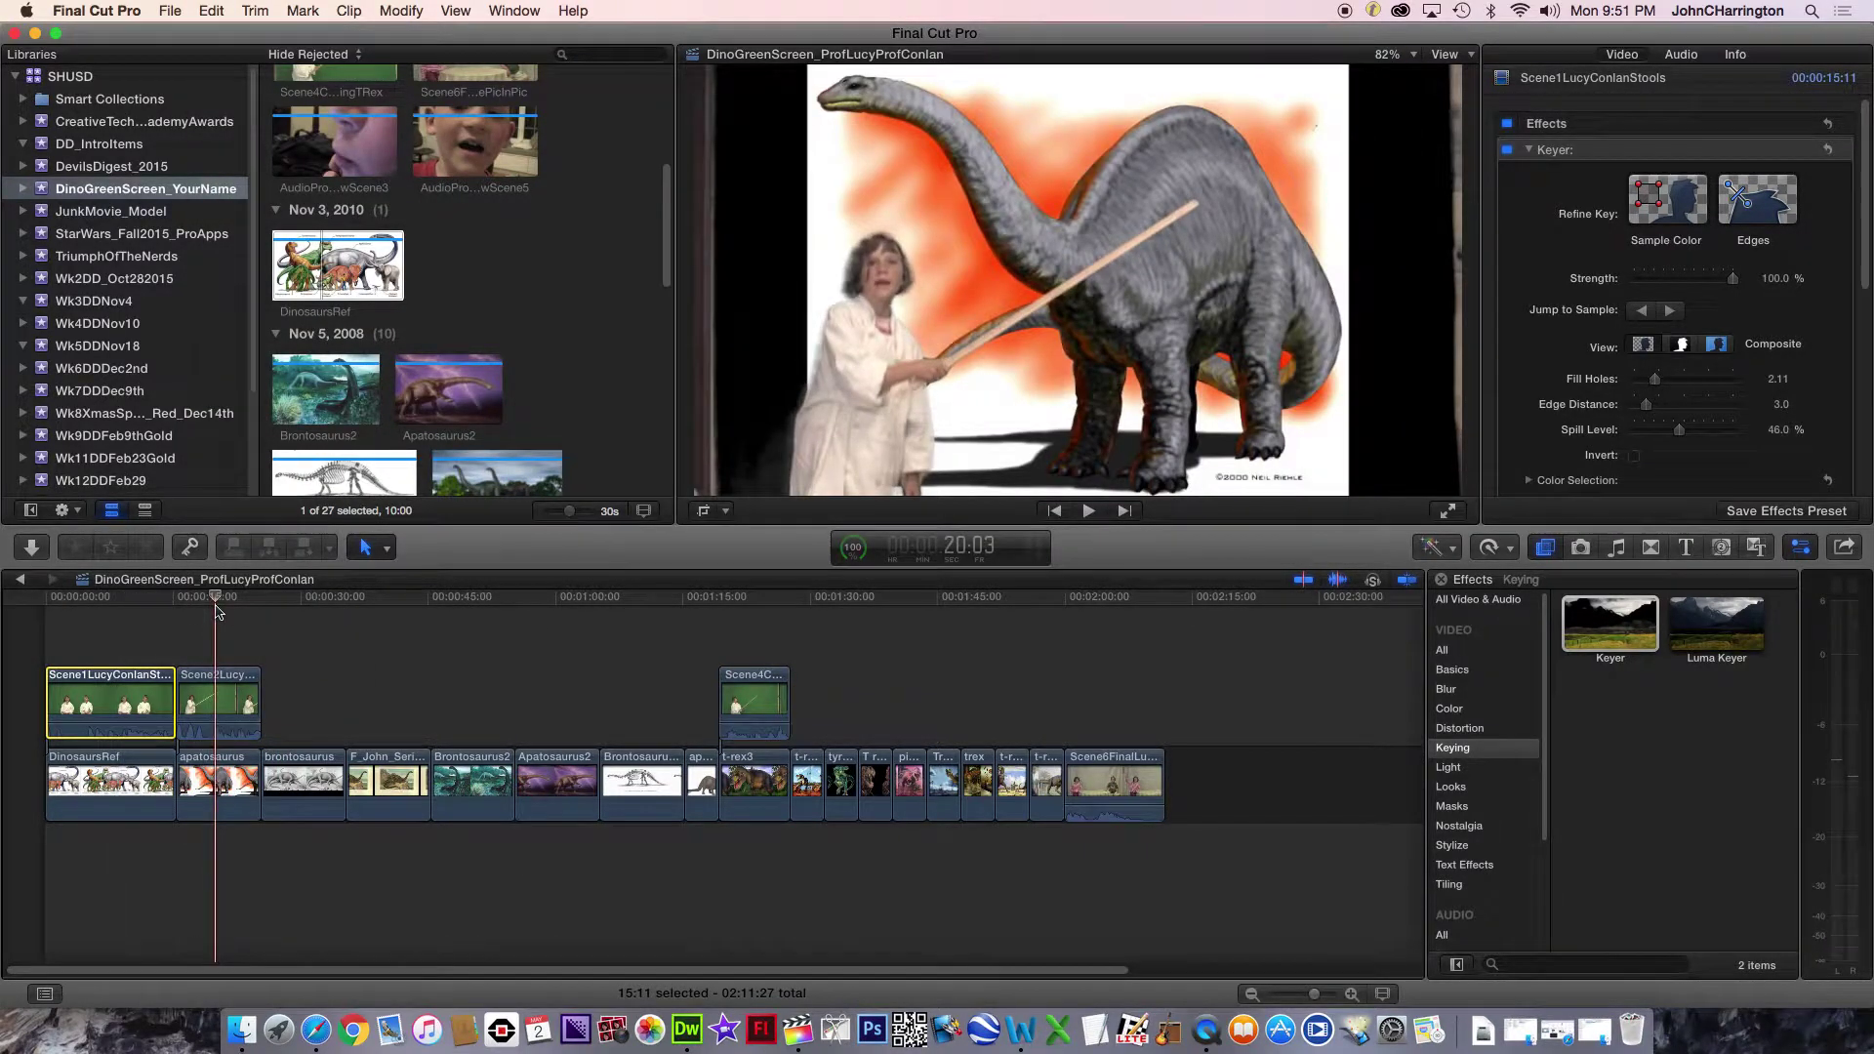
click(225, 703)
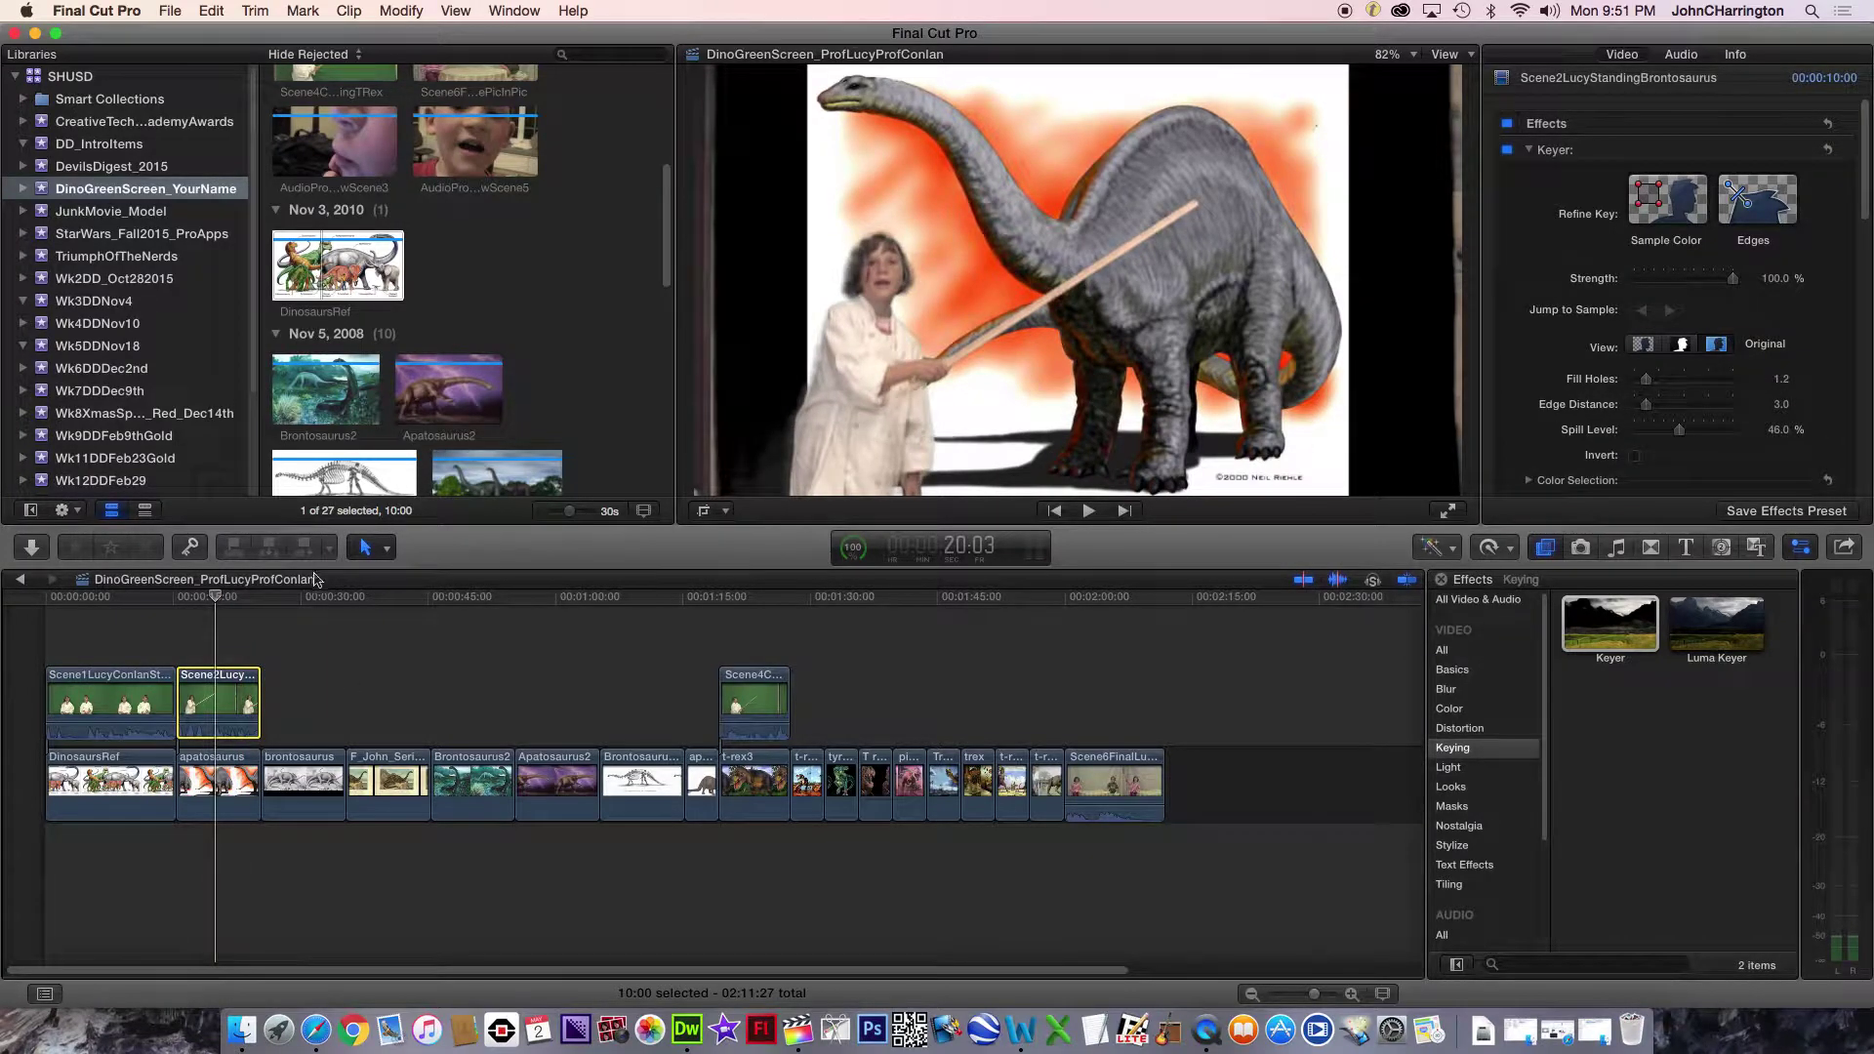
click(221, 601)
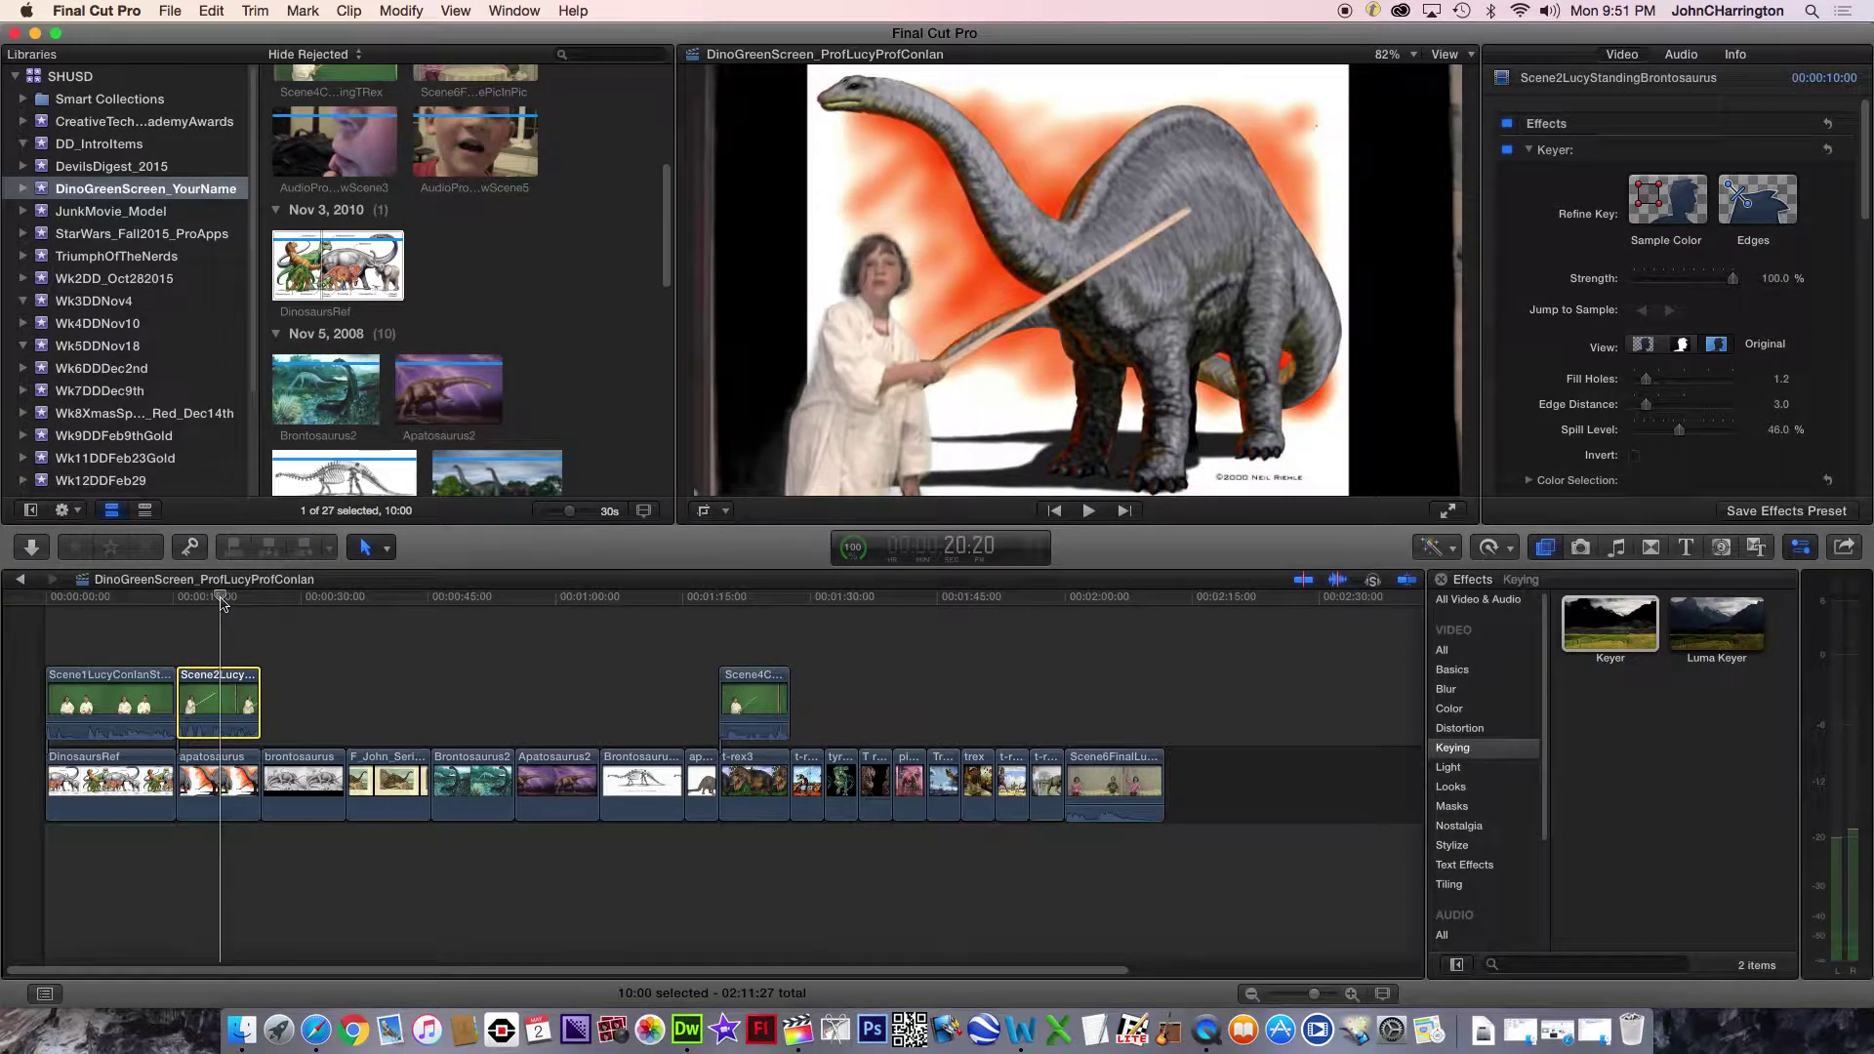
drag(223, 602, 767, 600)
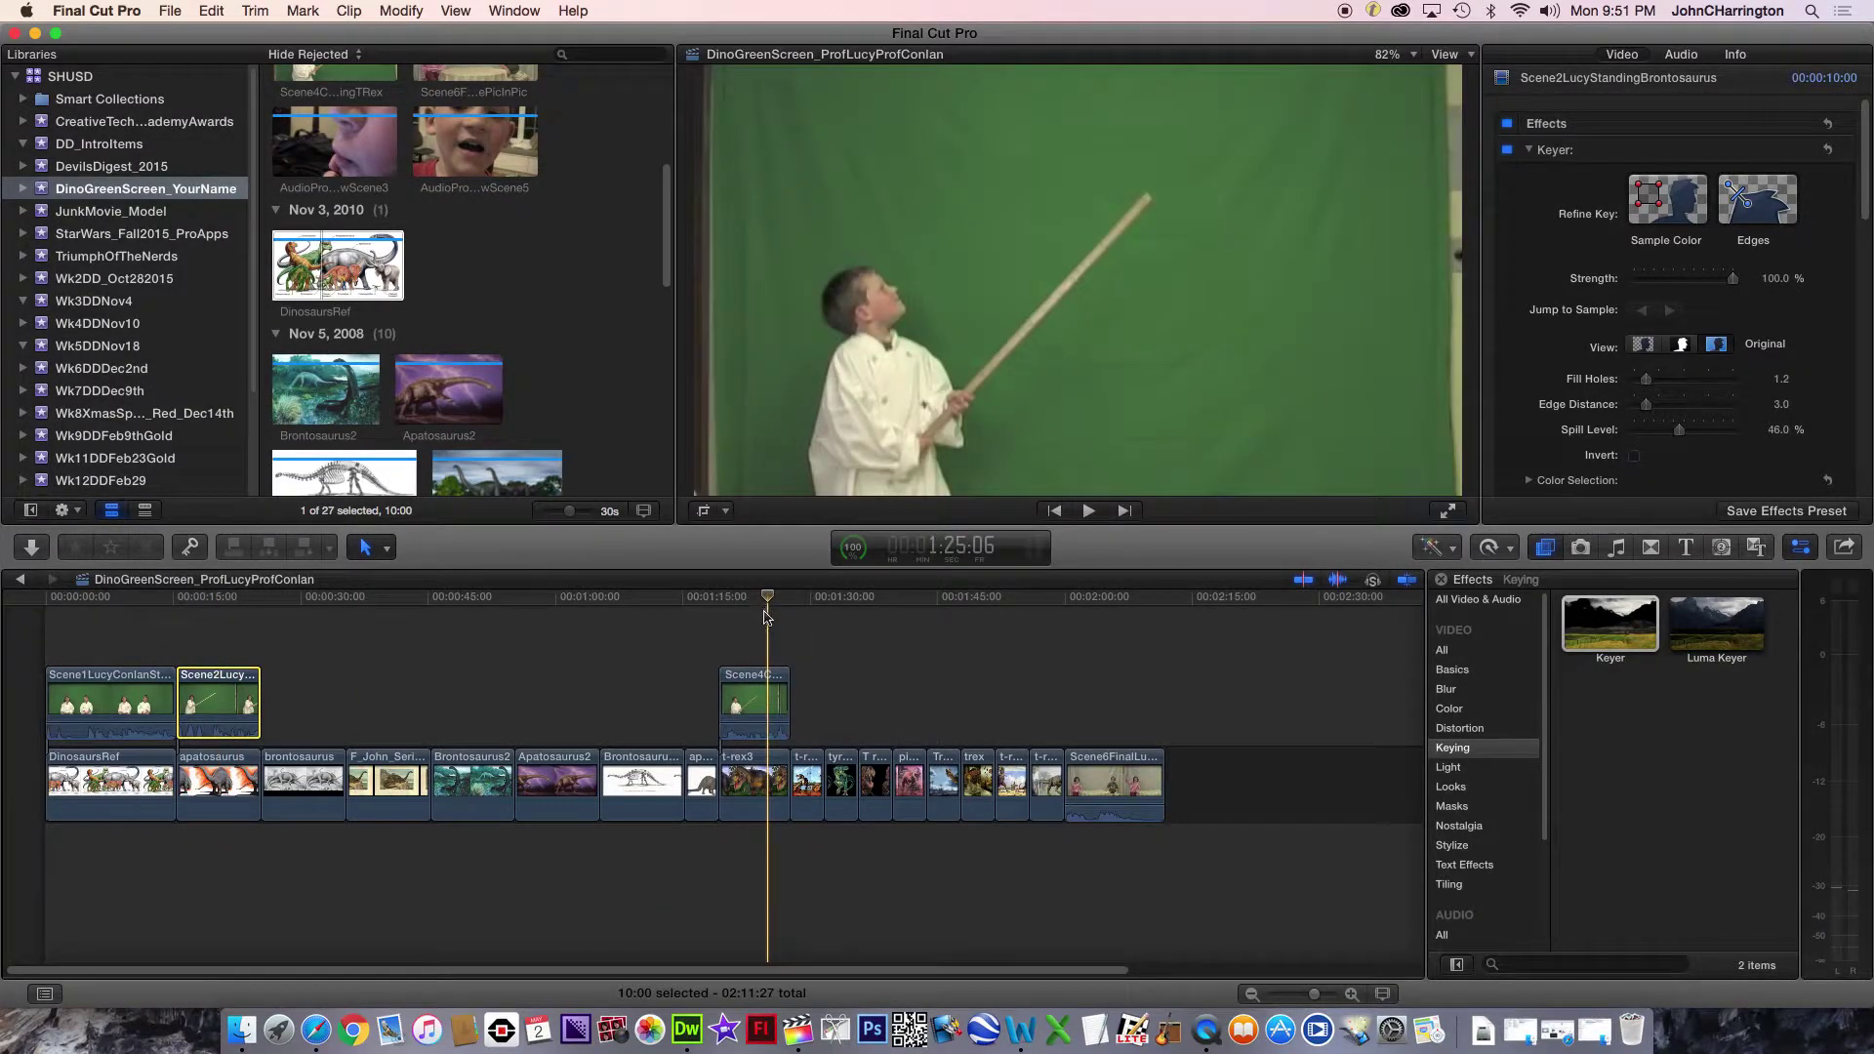
Raise the T-rex clip's Edge Distance to 5.0 and preview the boy in Composite view
click(742, 693)
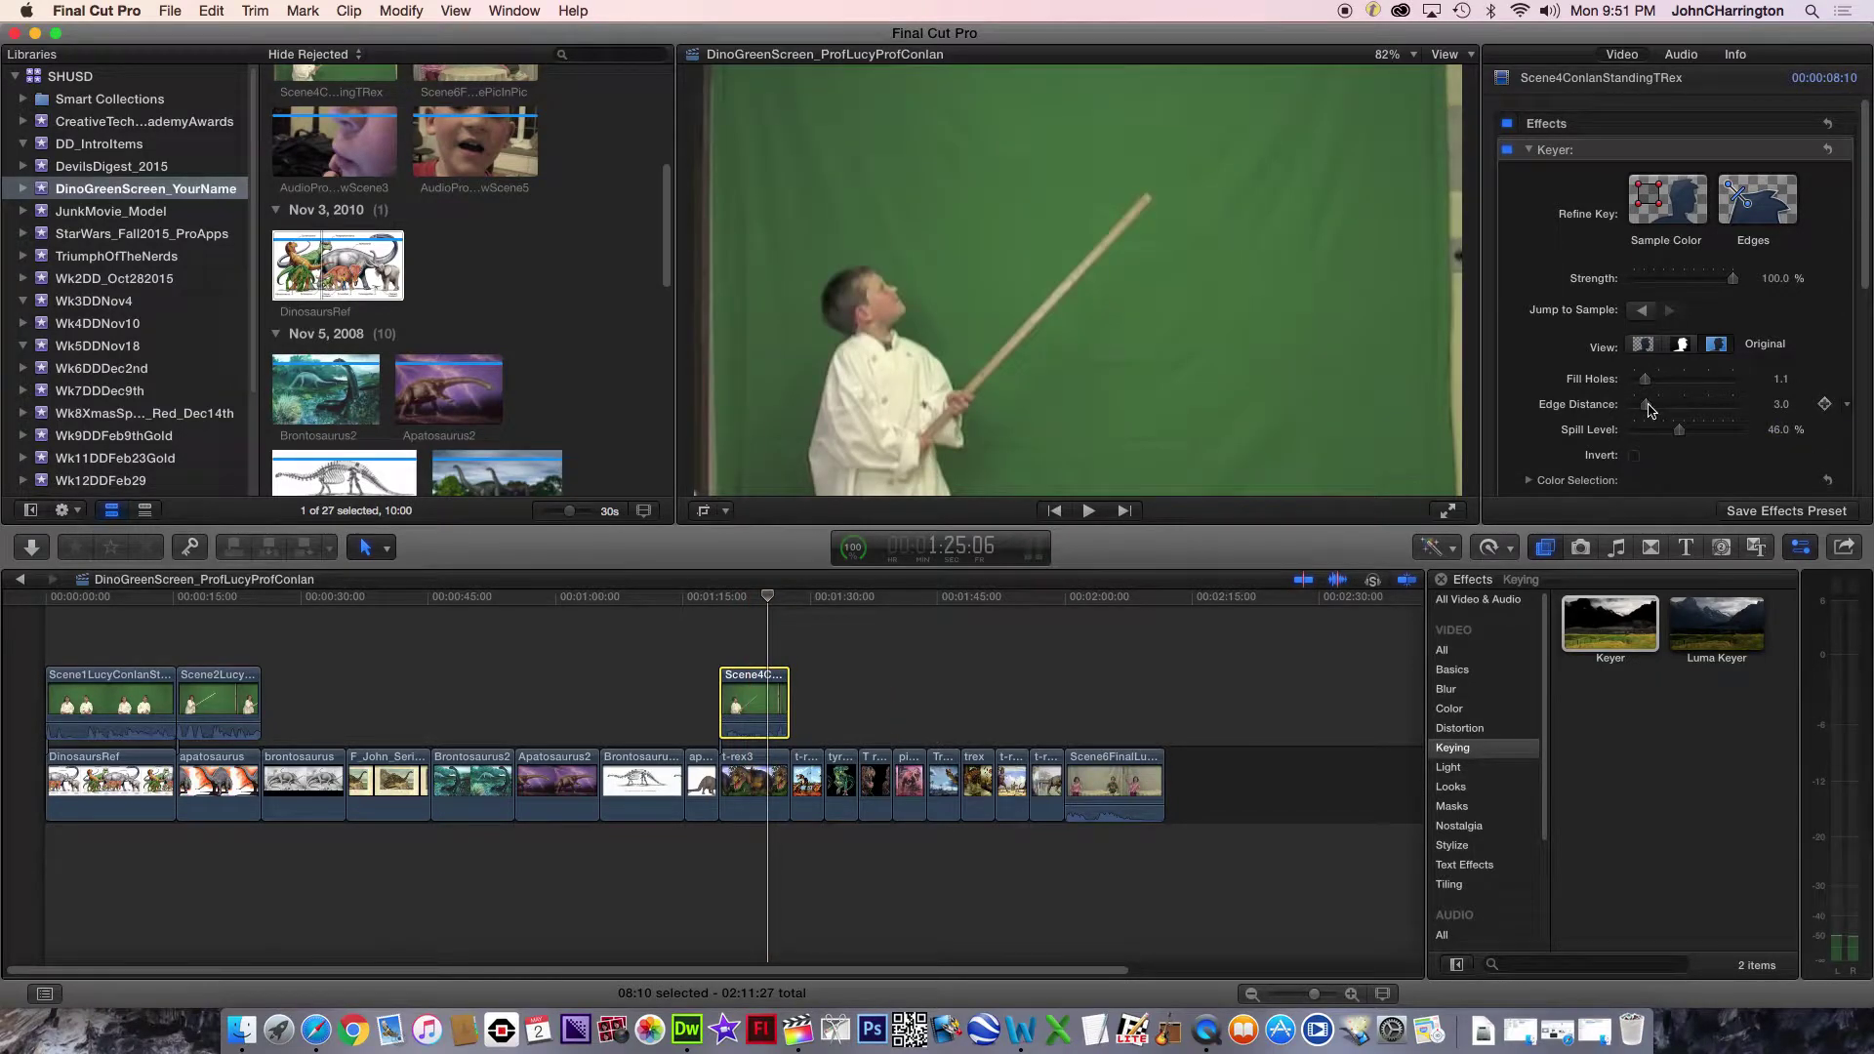
drag(1649, 408, 1660, 412)
click(1646, 344)
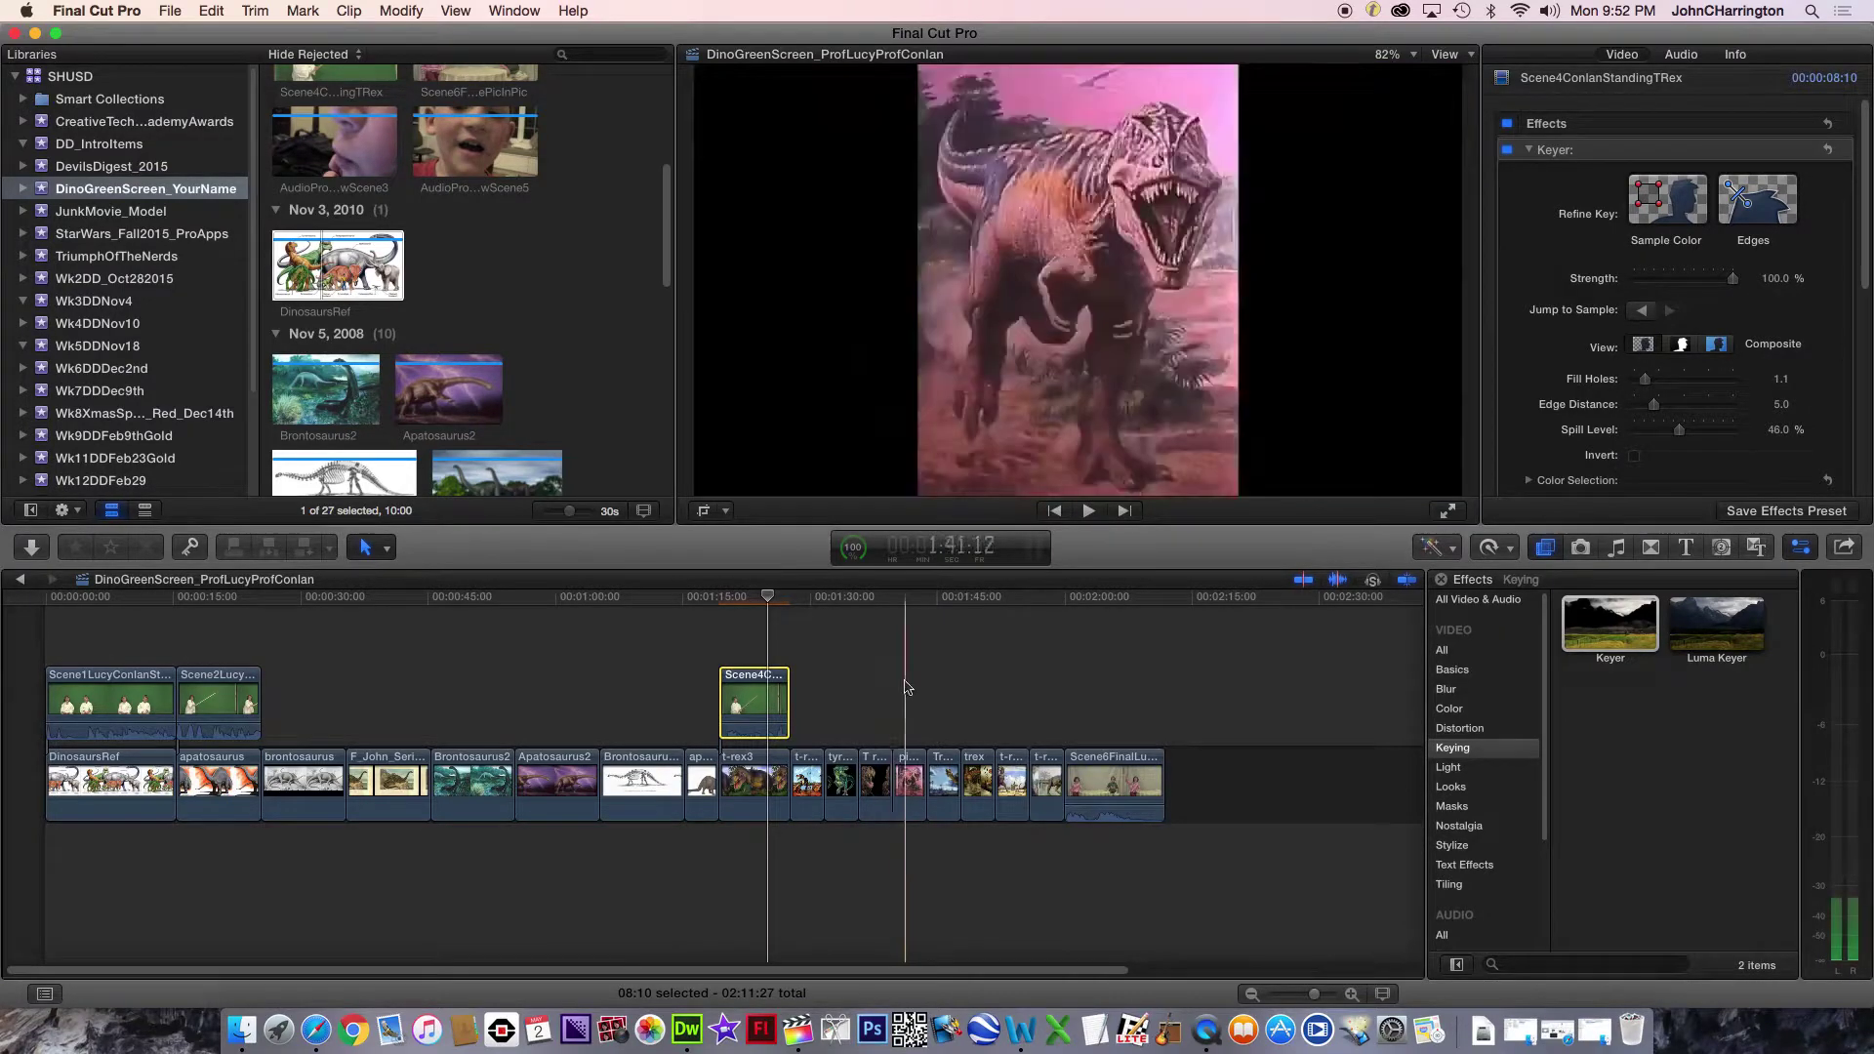
drag(774, 603, 745, 601)
Play the brontosaurus shot from near 20 seconds, then stop playback
click(217, 600)
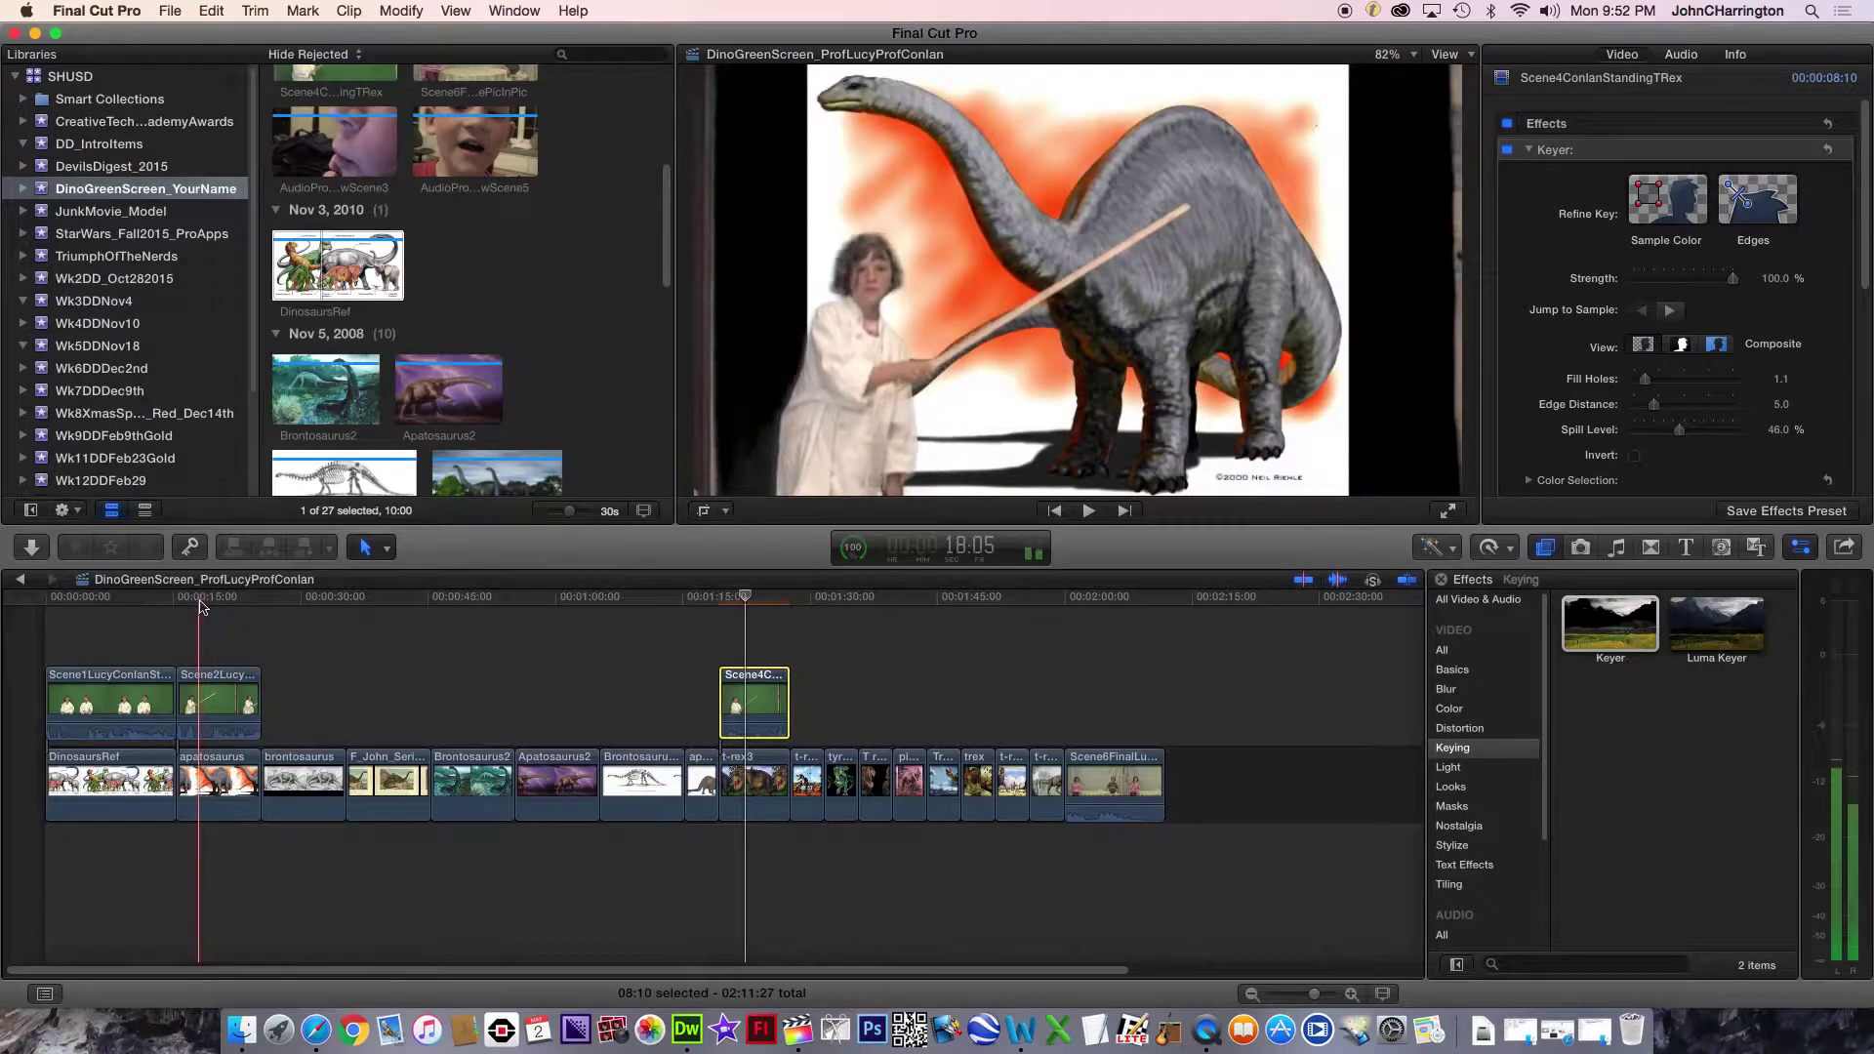
key(space)
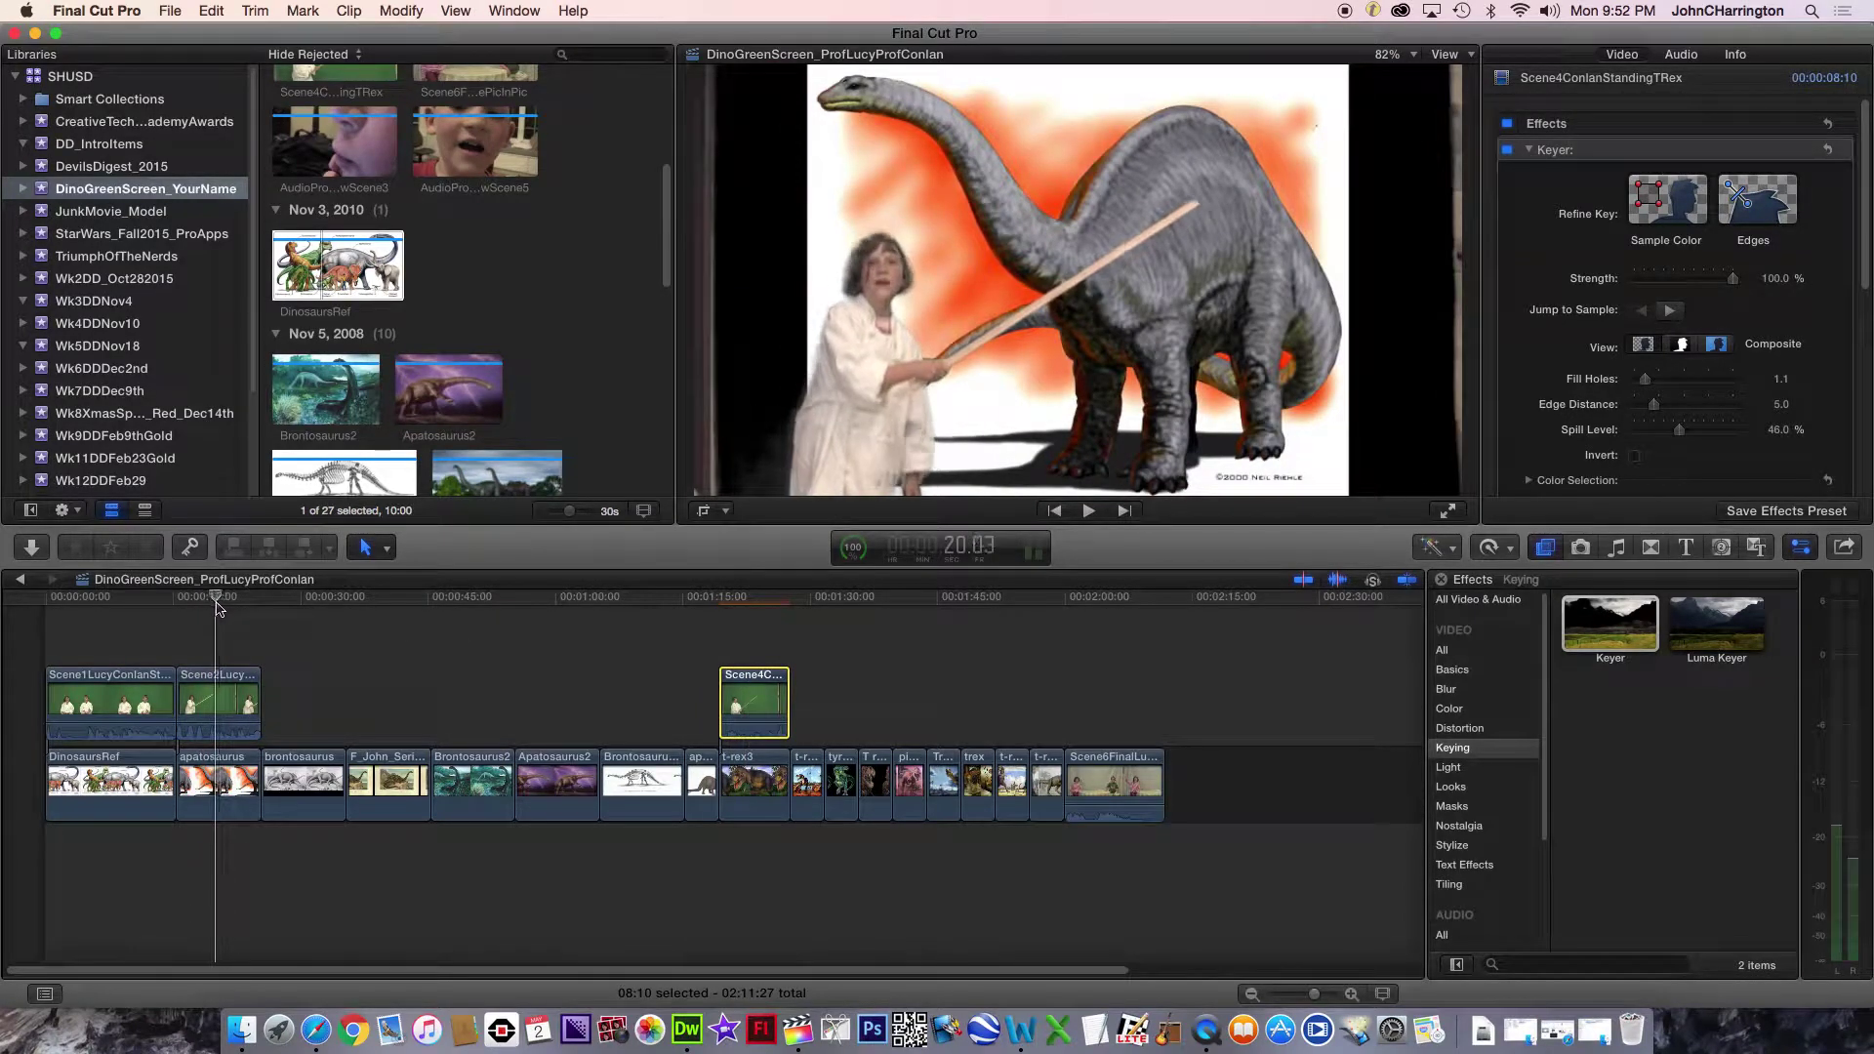
click(244, 688)
key(space)
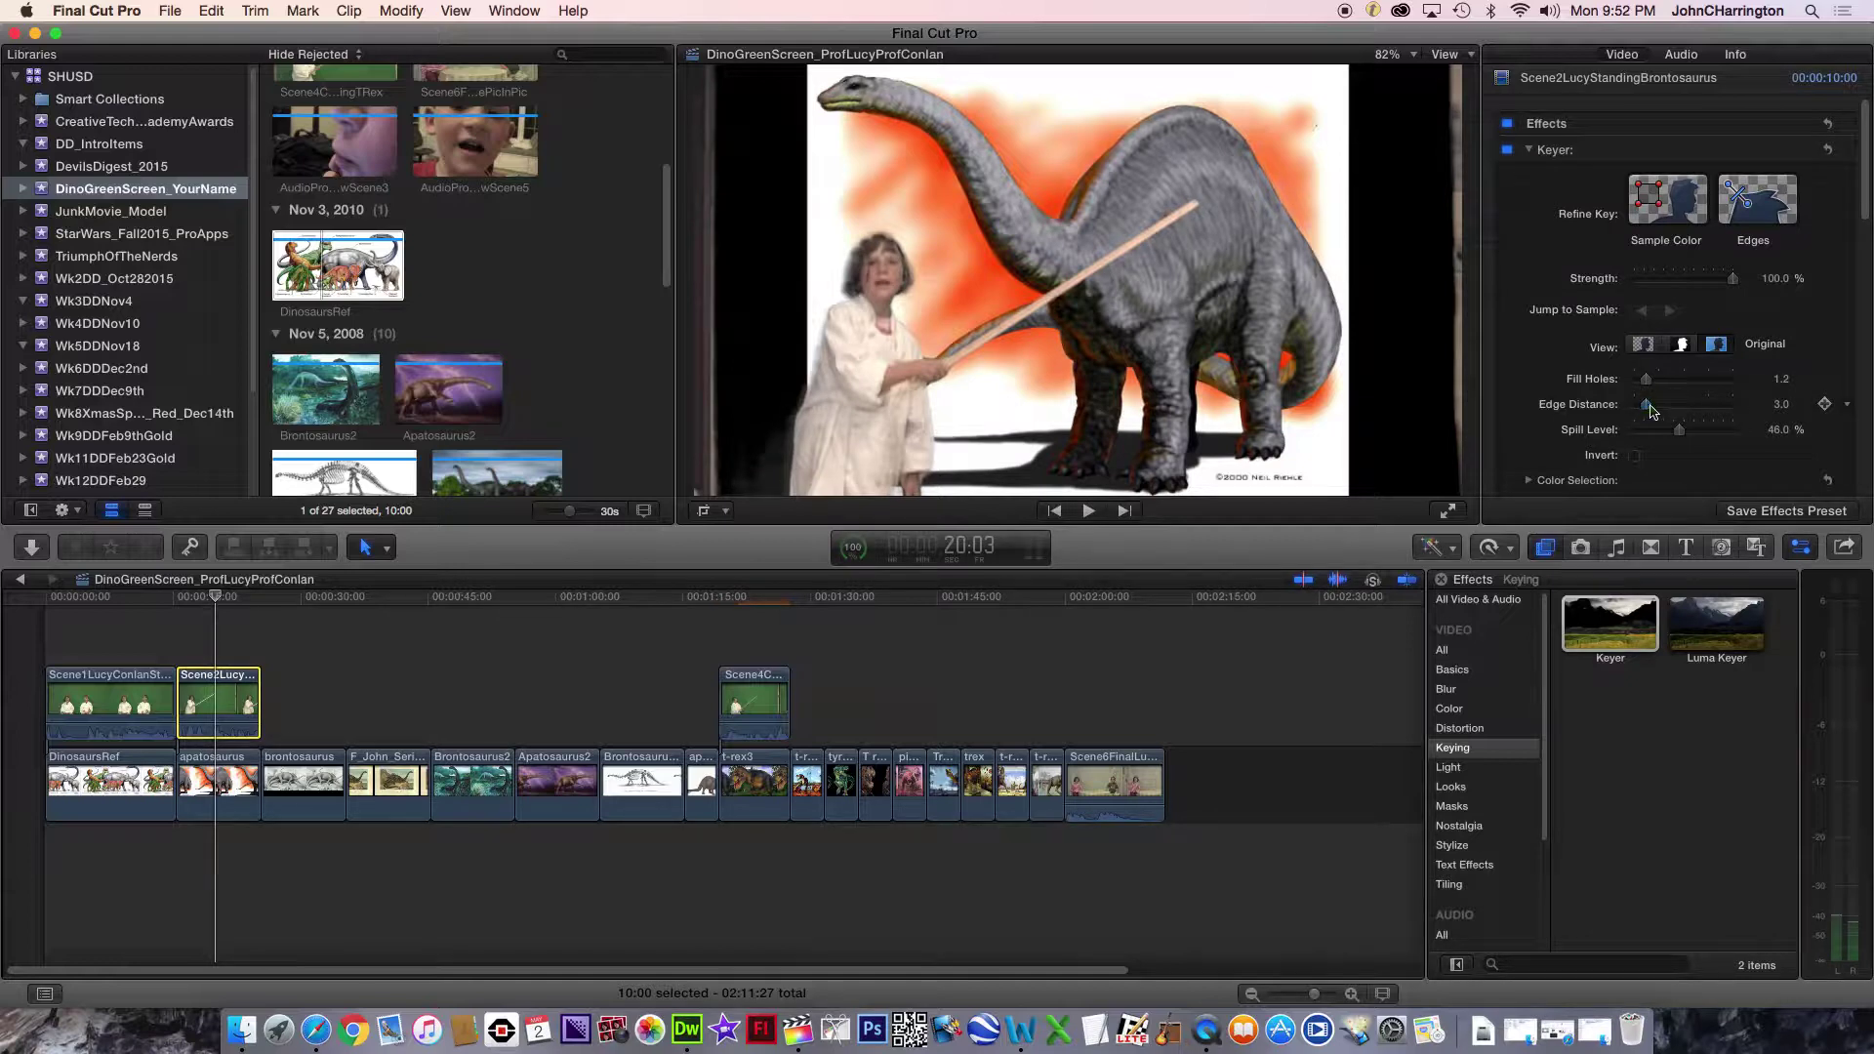
Tune the brontosaurus key to Fill Holes 1.85 and Edge Distance 4.0, checking near 20 seconds
drag(1645, 386, 1641, 387)
drag(1638, 386, 1654, 388)
drag(1638, 410, 1679, 437)
drag(1649, 406, 1652, 407)
drag(219, 598, 210, 603)
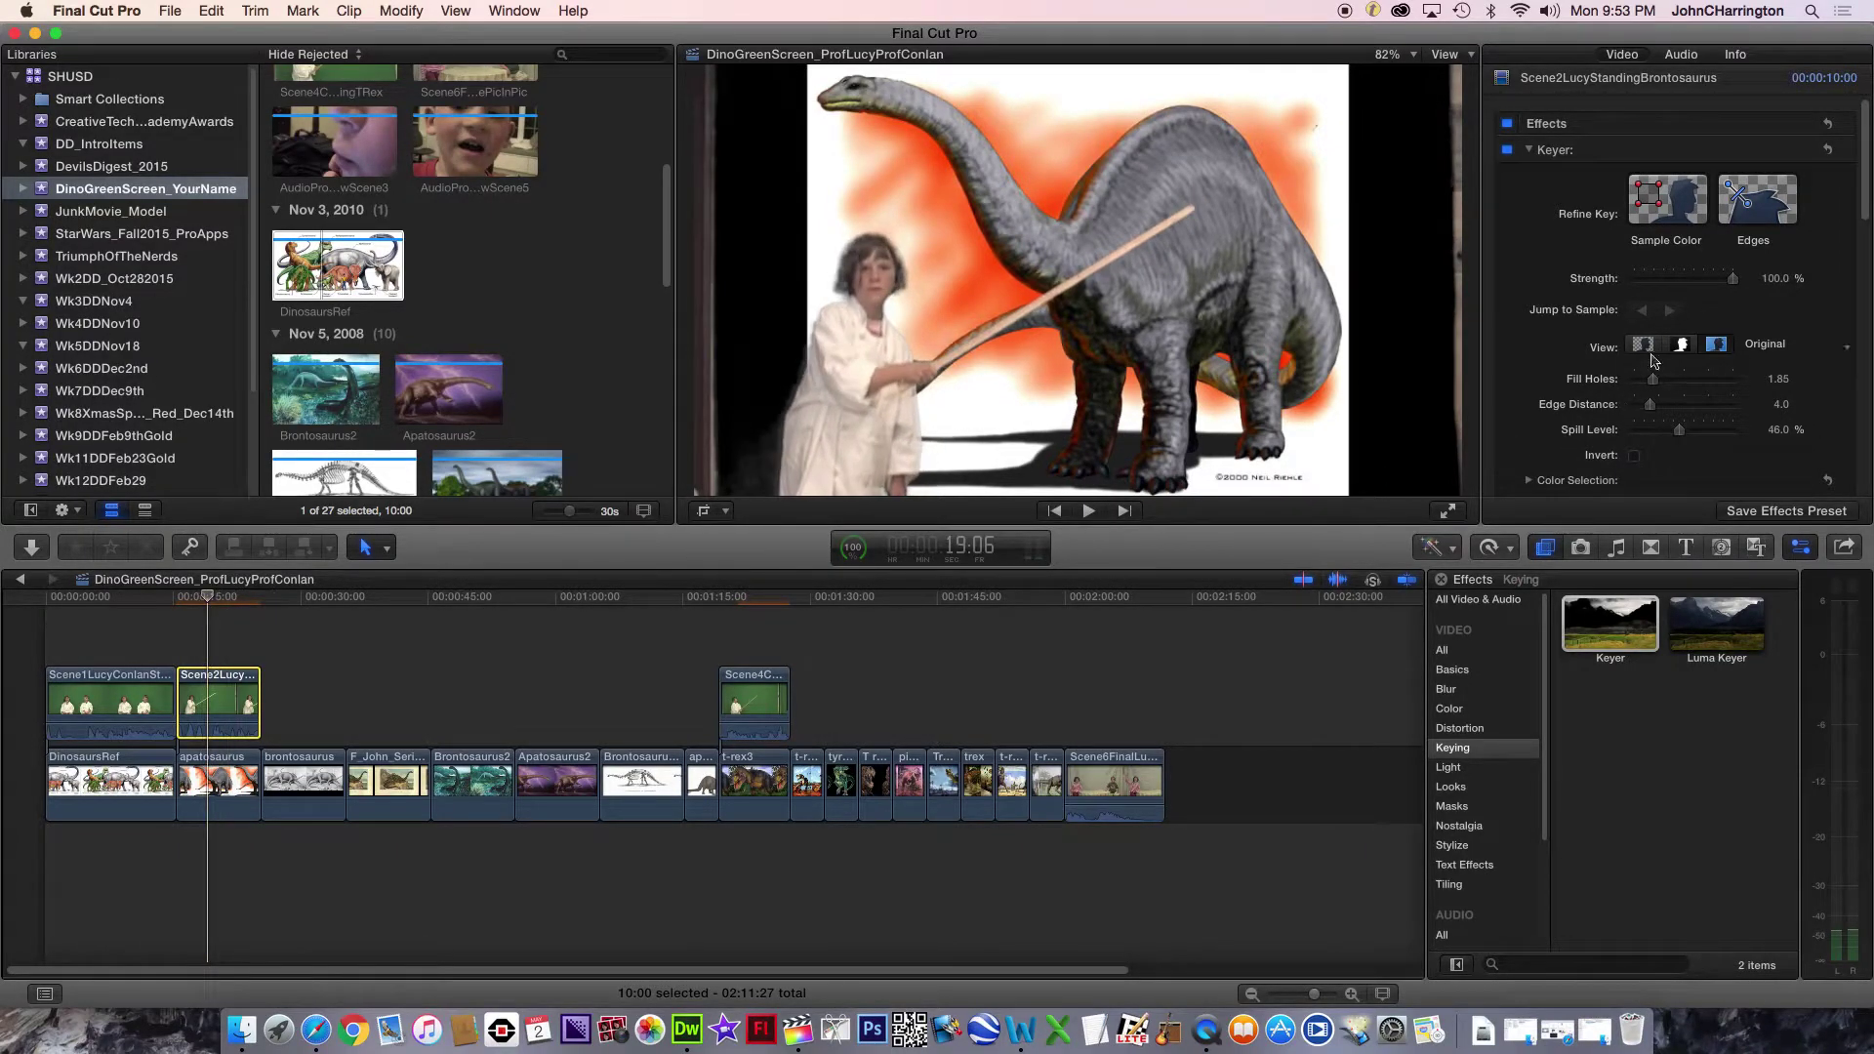